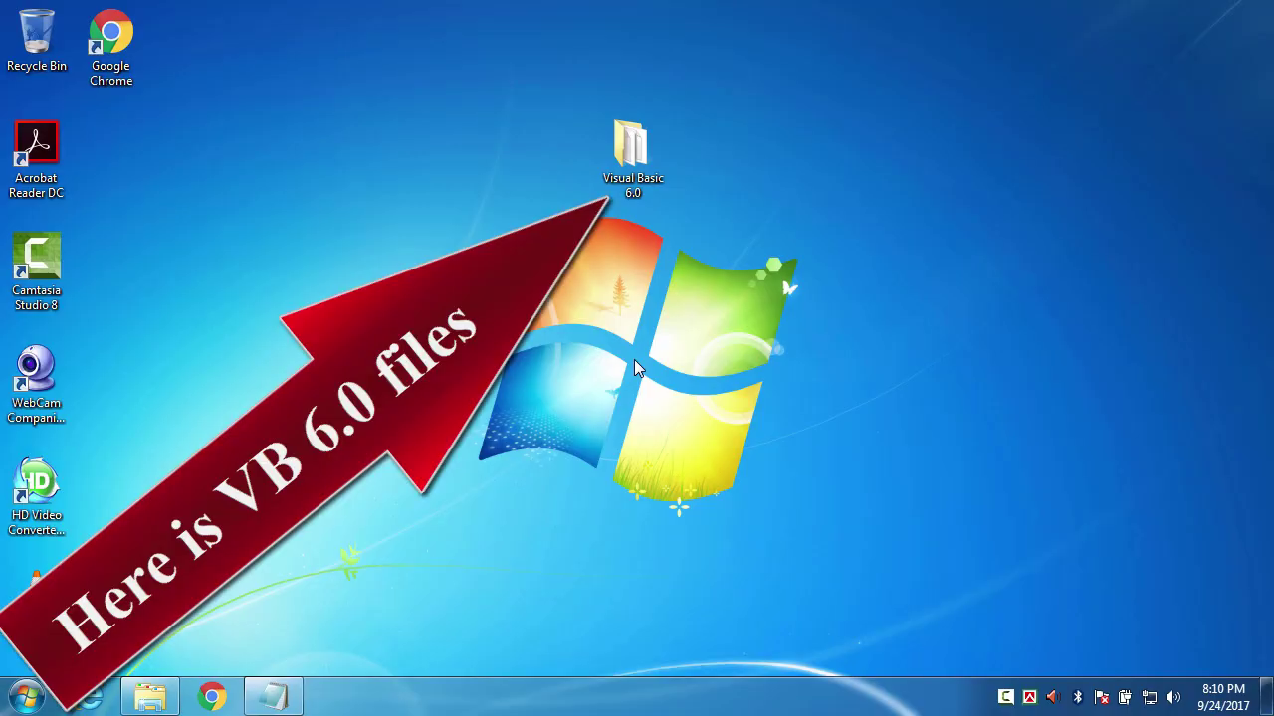
Step: Open the Visual Basic 6.0 folder, run SETUP.EXE, and close the Program Compatibility Assistant warning
double_click(630, 175)
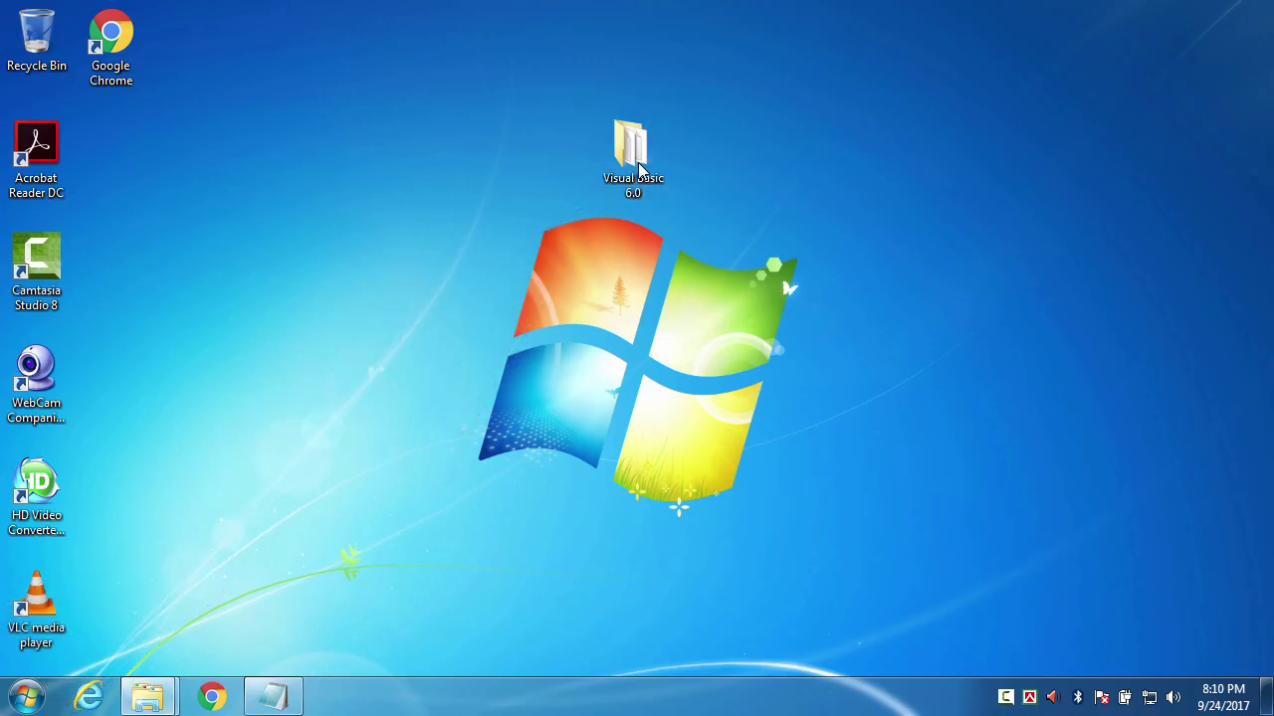
scroll(777, 442, "down", 2)
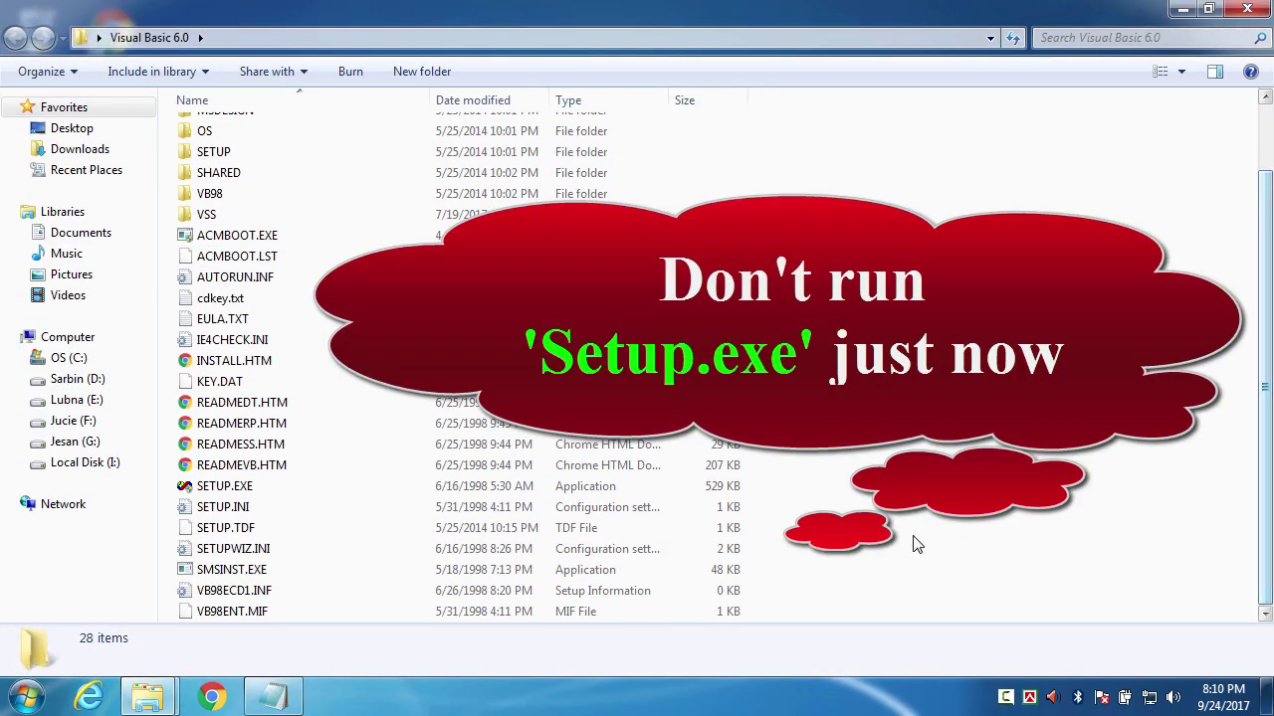
left_click(223, 483)
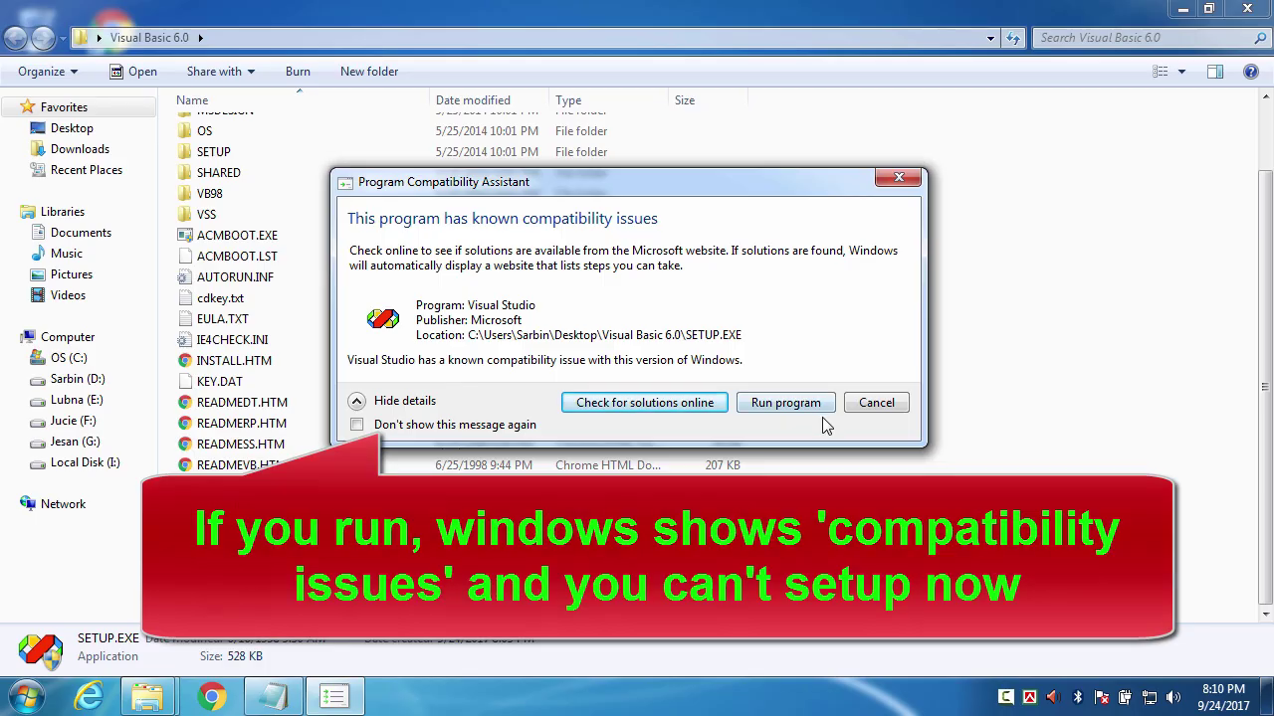
left_click(877, 404)
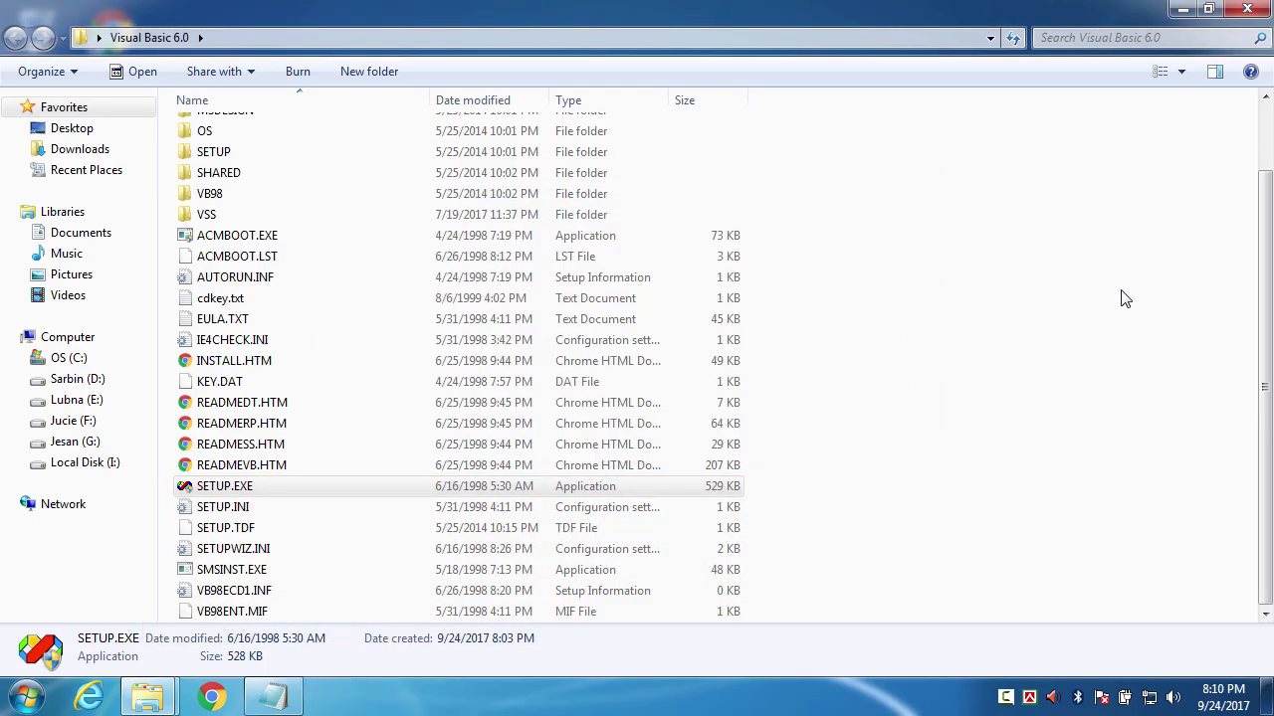
Step: Close the Visual Basic 6.0 folder window, then review and minimize the Notepad instructions
left_click(1246, 12)
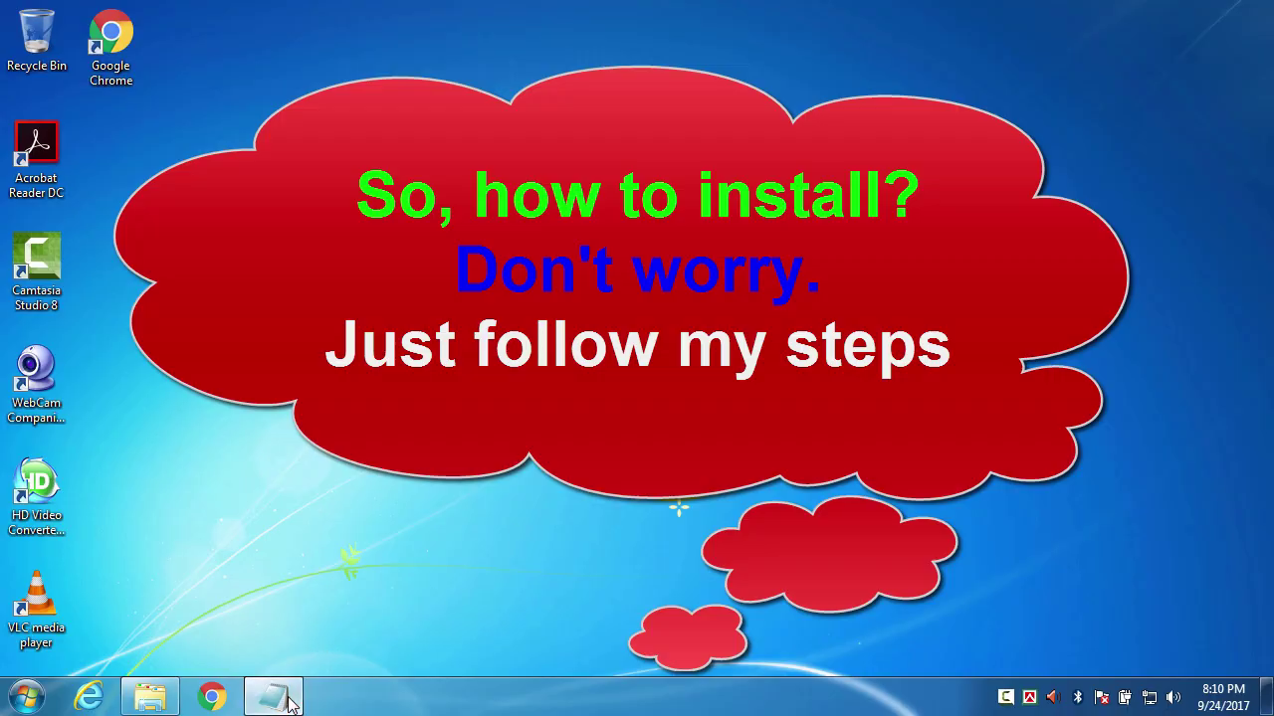
left_click(272, 696)
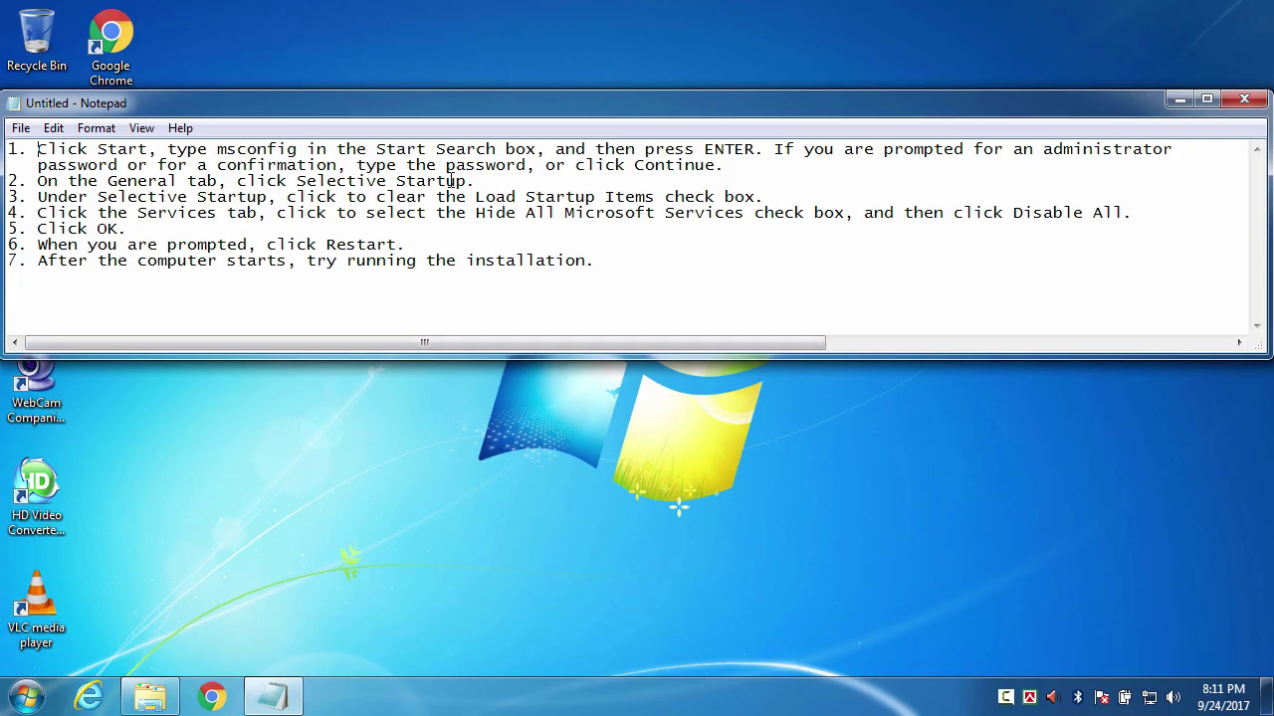
left_click(1179, 101)
Step: Search the Start menu for 'msco' and launch msconfig.exe
left_click(25, 697)
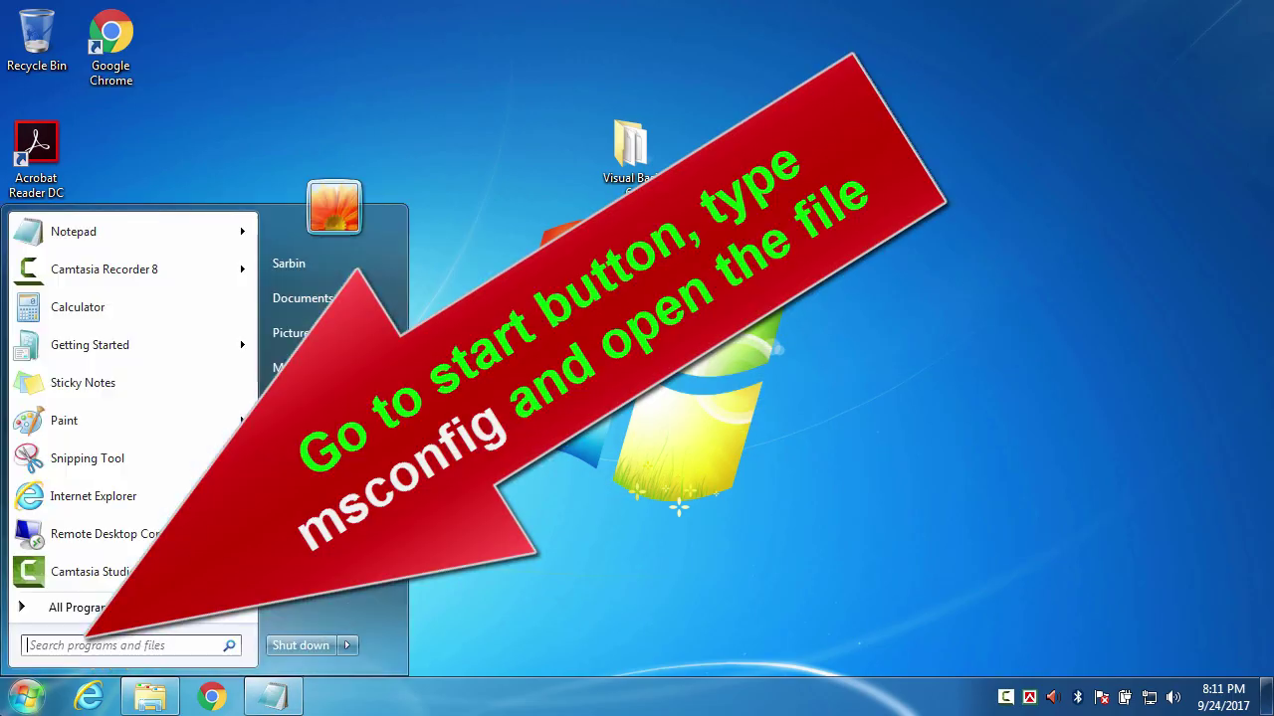
left_click(117, 642)
type("ms")
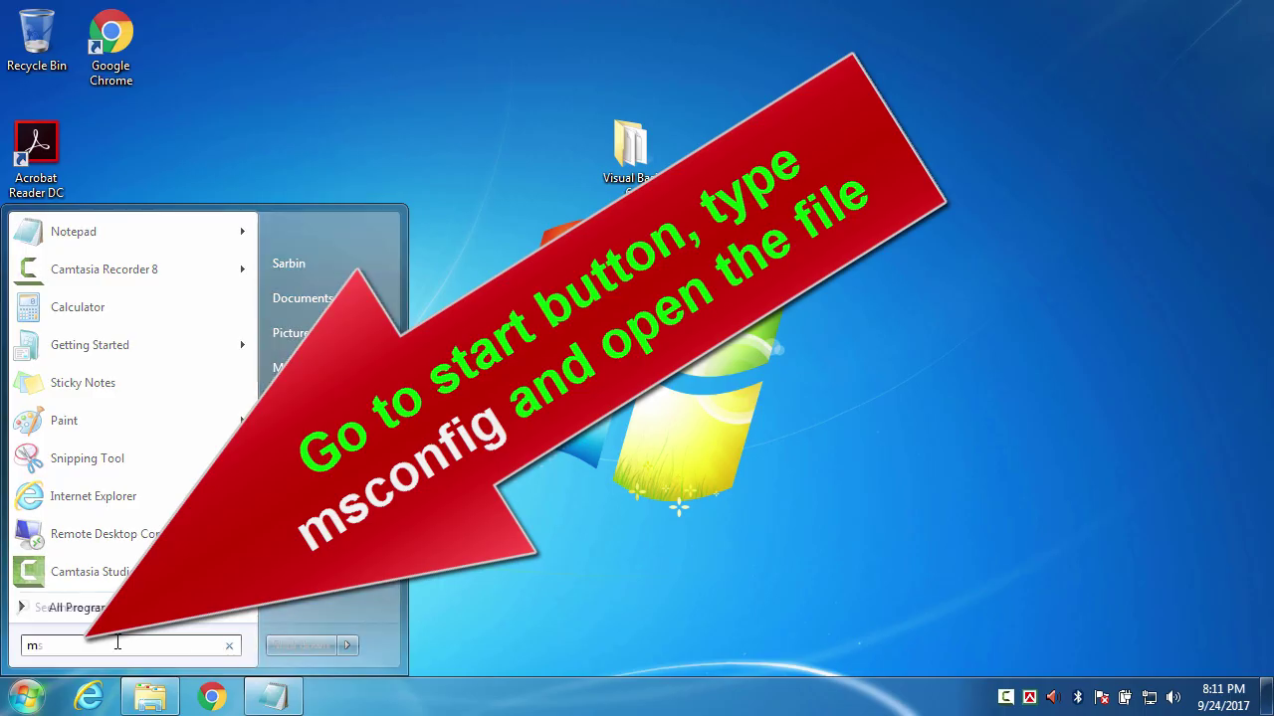
type("config")
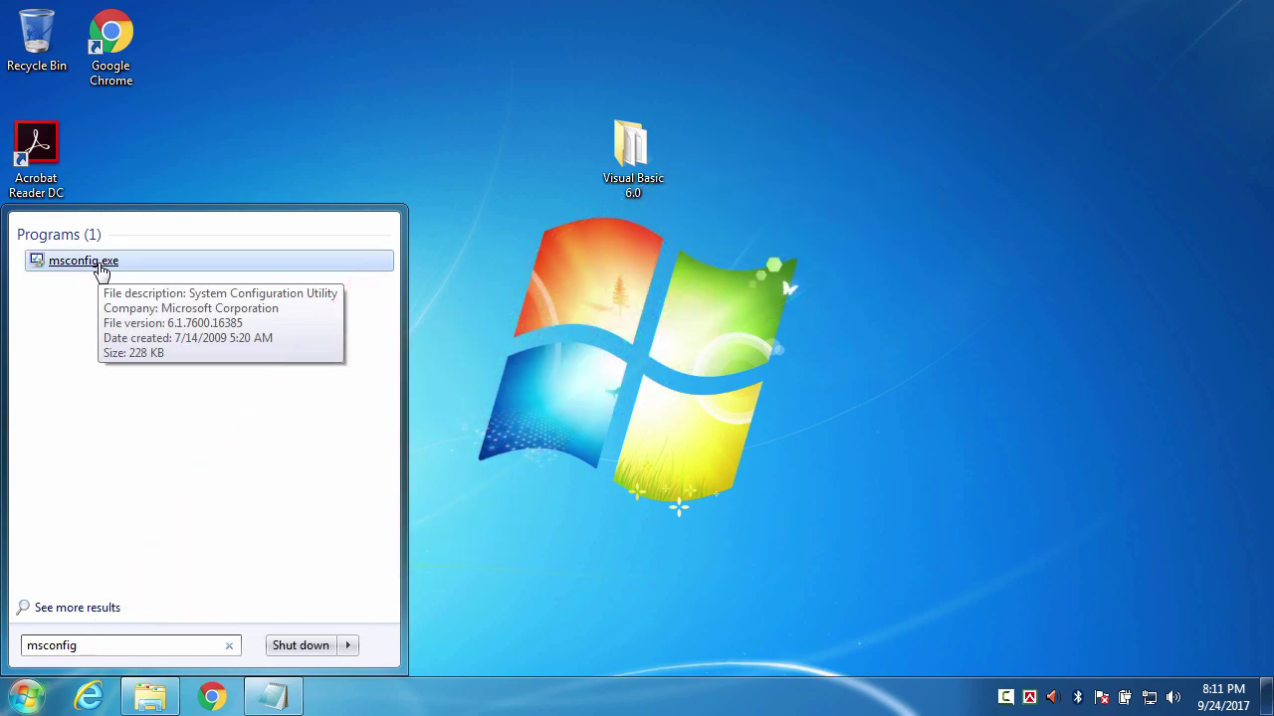
left_click(100, 265)
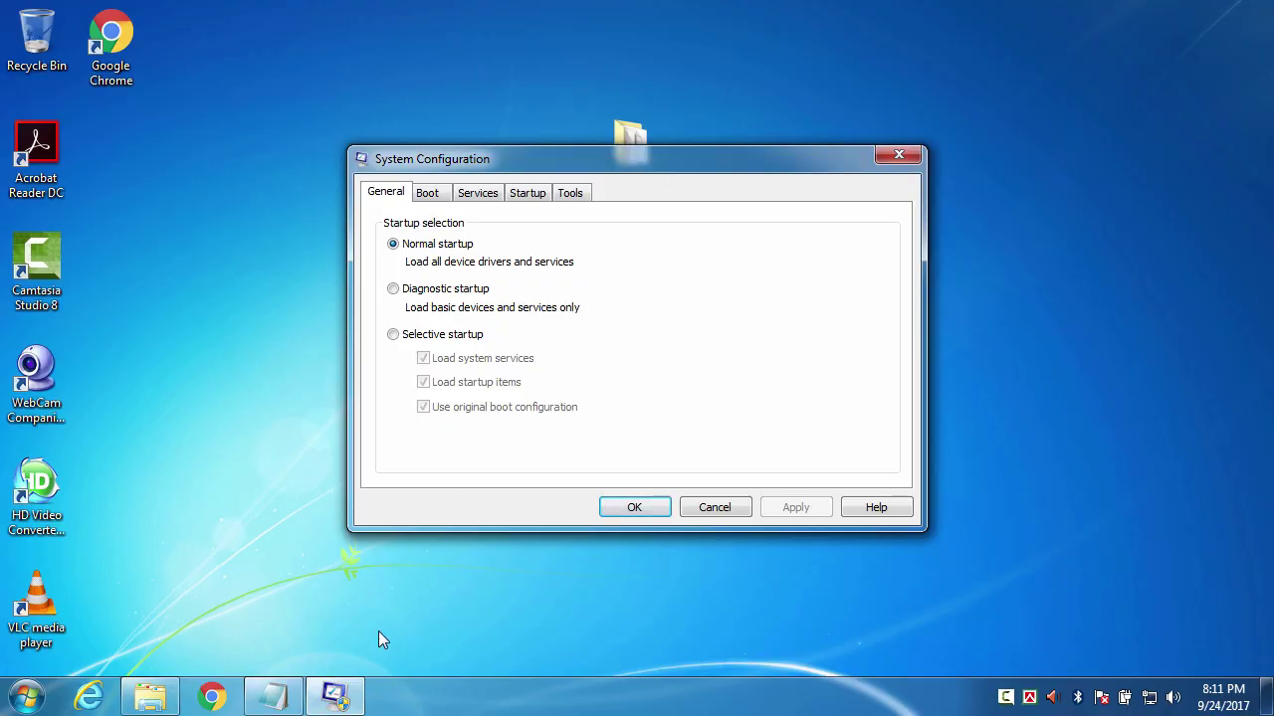
Step: Following step 2 of the Notepad instructions, choose Selective startup
left_click(273, 696)
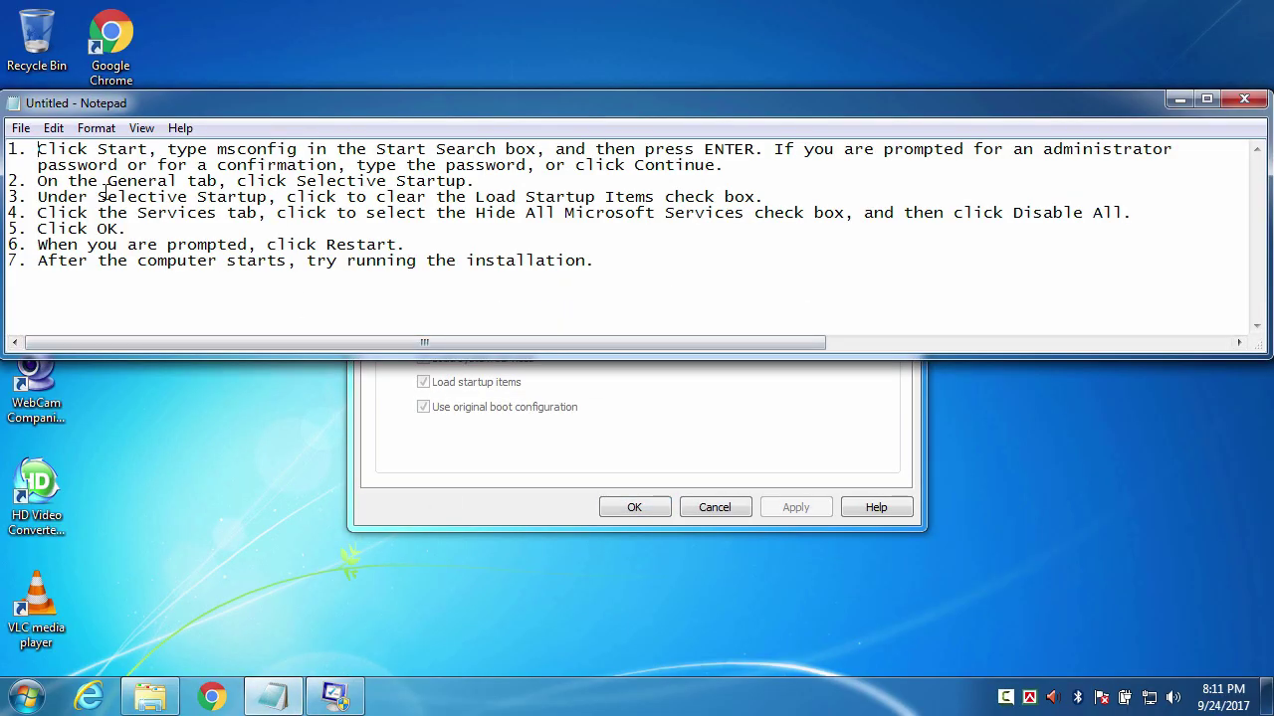
left_click_drag(36, 182, 502, 181)
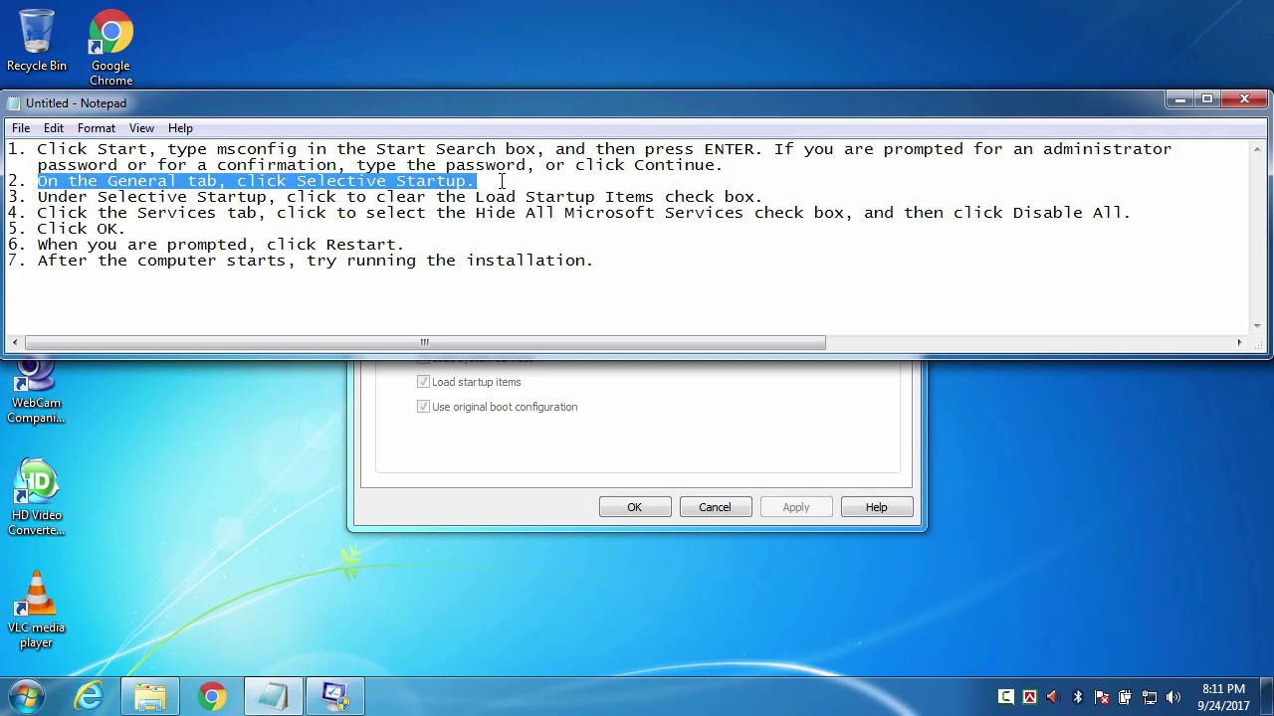
left_click(501, 181)
left_click_drag(508, 103, 518, 14)
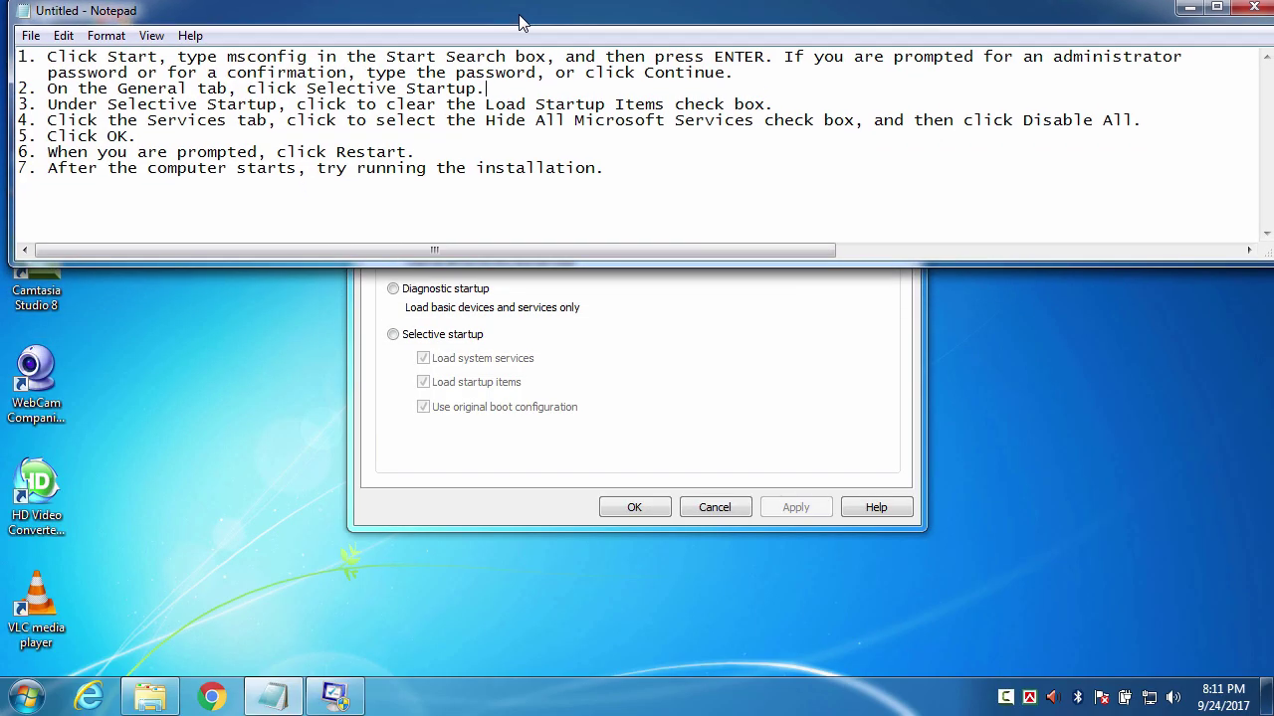
left_click(413, 338)
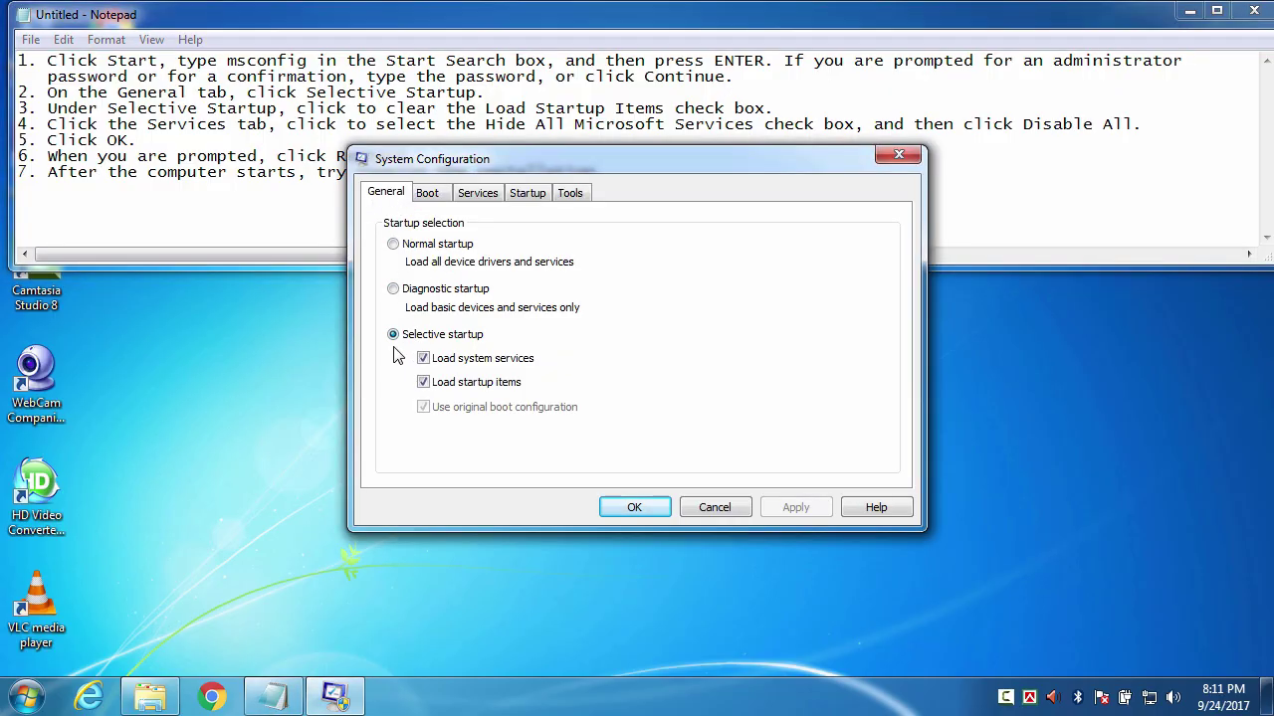
Step: Following step 3, uncheck Load startup items
mouse_move(501, 157)
left_mouse_down()
mouse_move(494, 198)
mouse_move(456, 258)
left_mouse_up()
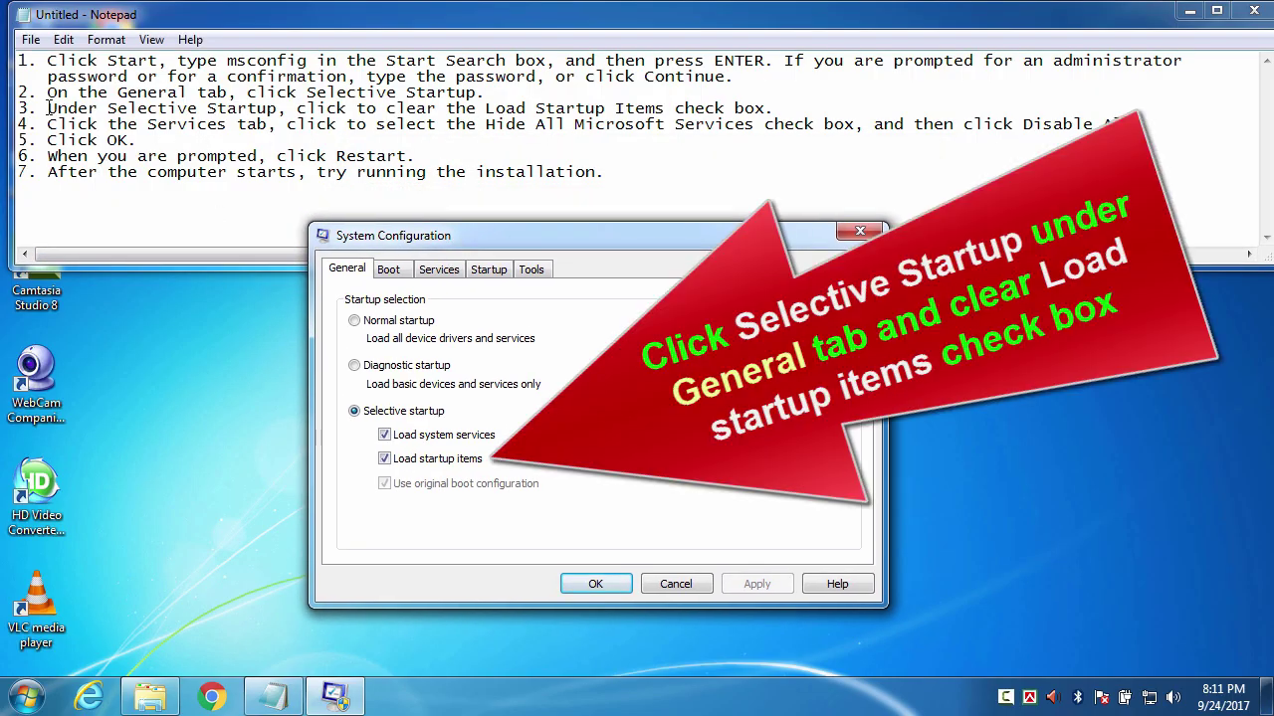
left_click_drag(50, 109, 792, 109)
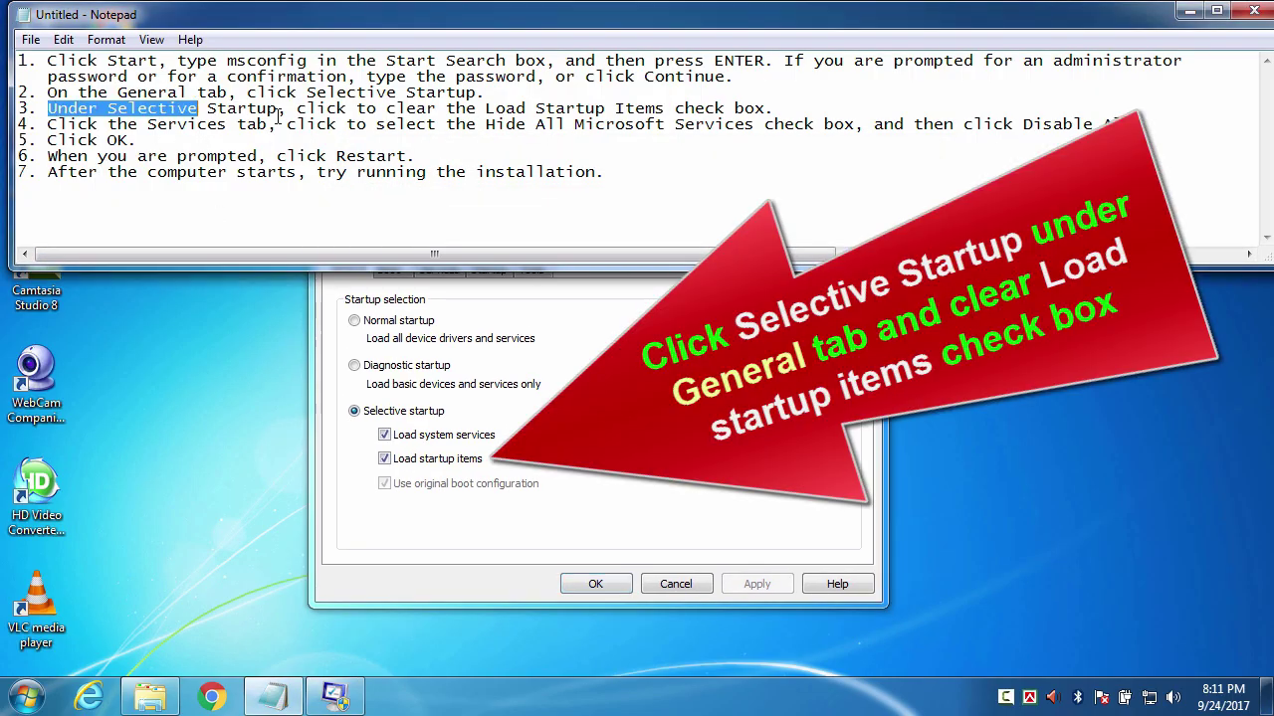
left_click(792, 109)
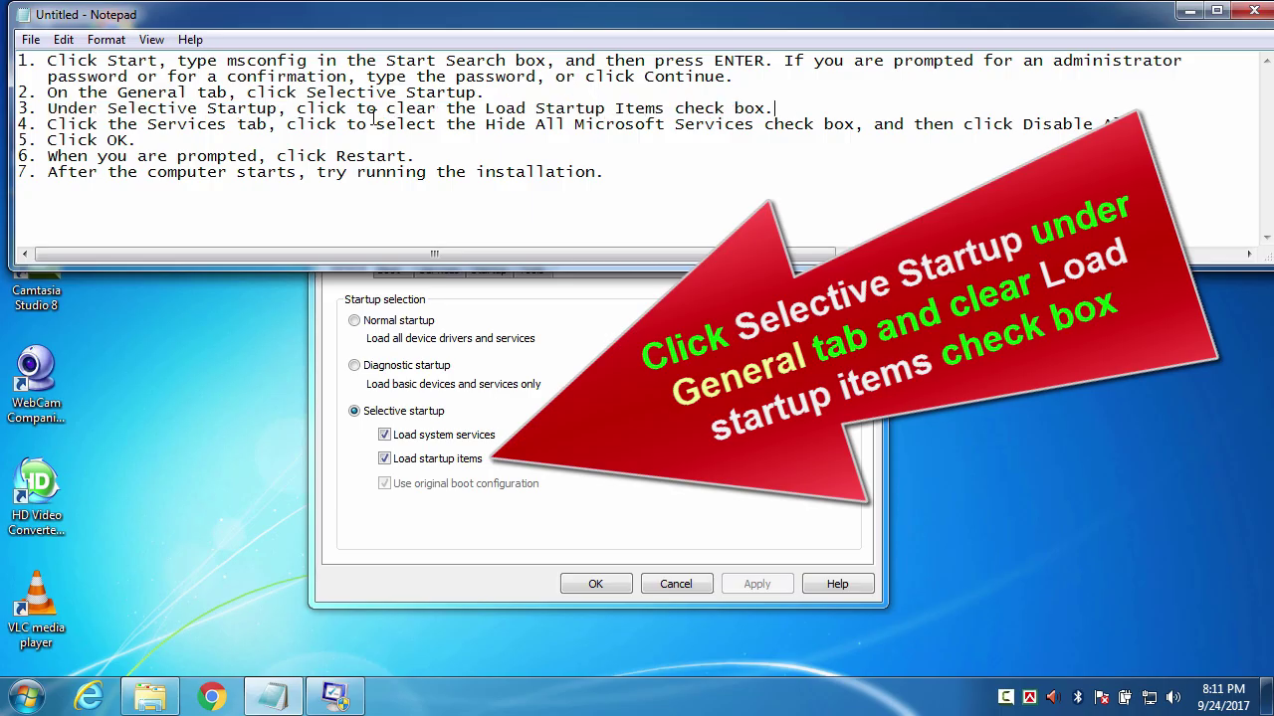
left_click_drag(388, 110, 657, 108)
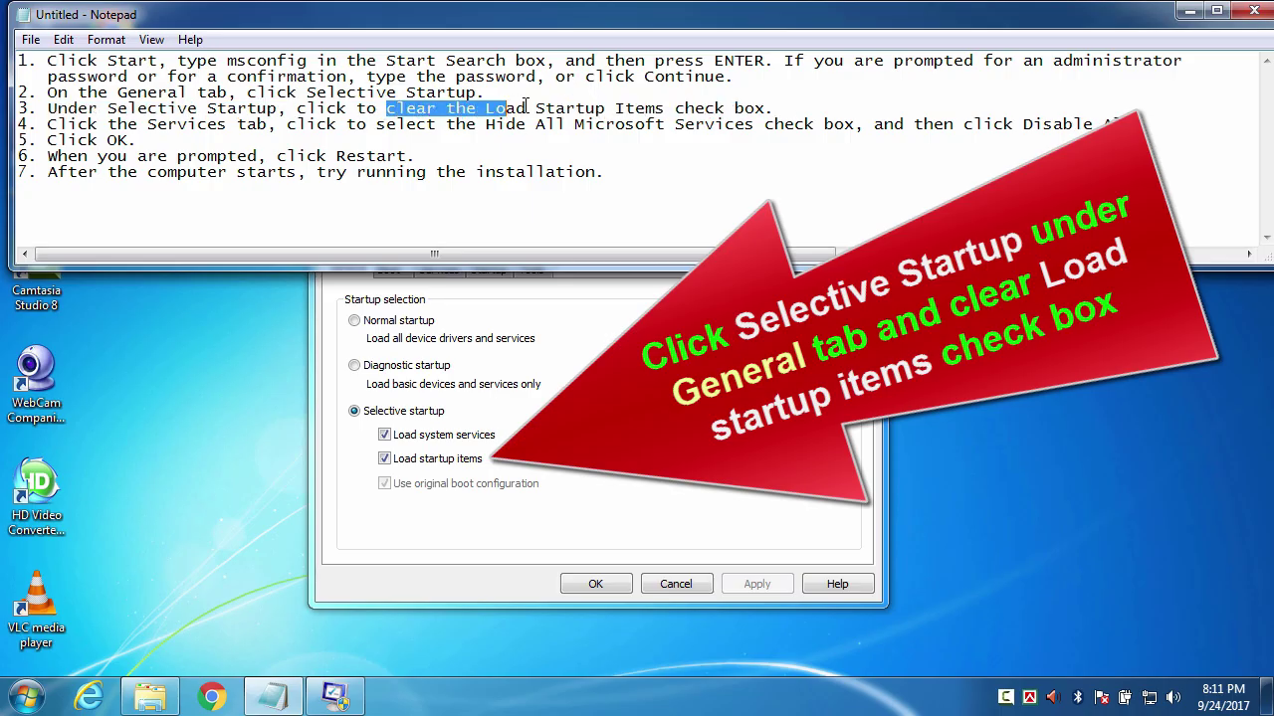
left_click(667, 108)
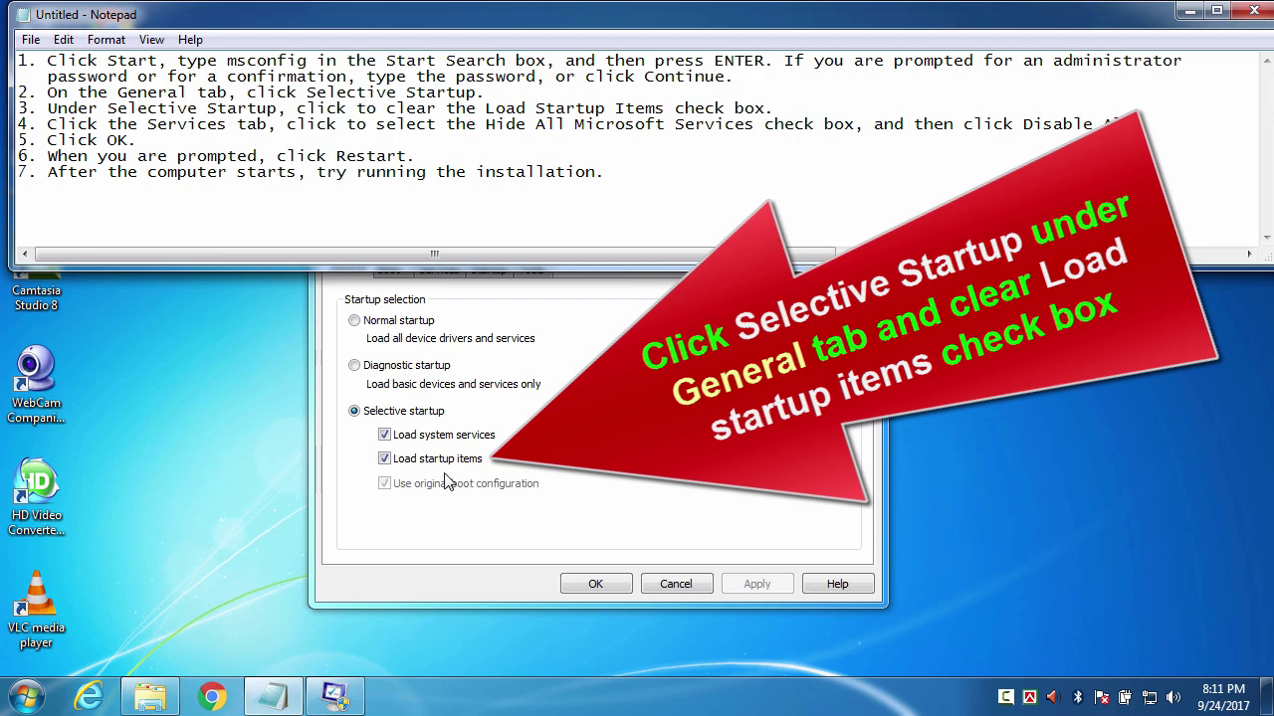
left_click(387, 464)
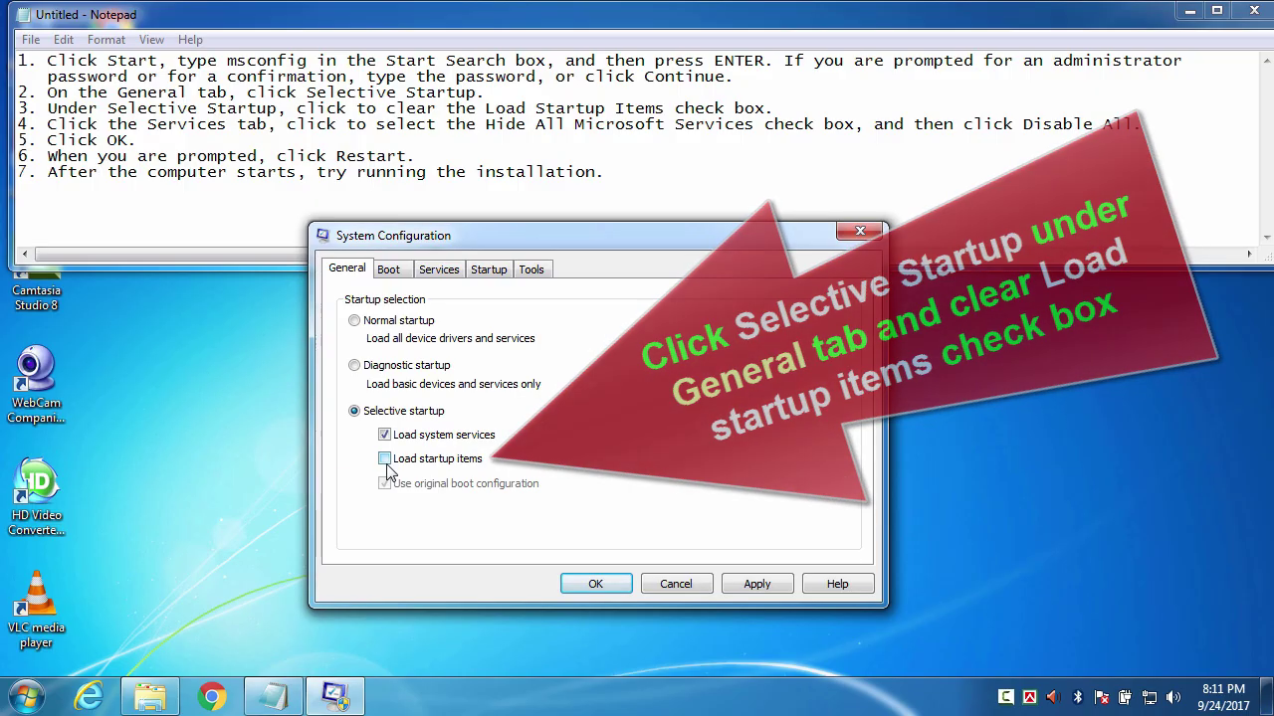
Step: Move to the Services tab while reading step 4 of the Notepad instructions
left_click(390, 273)
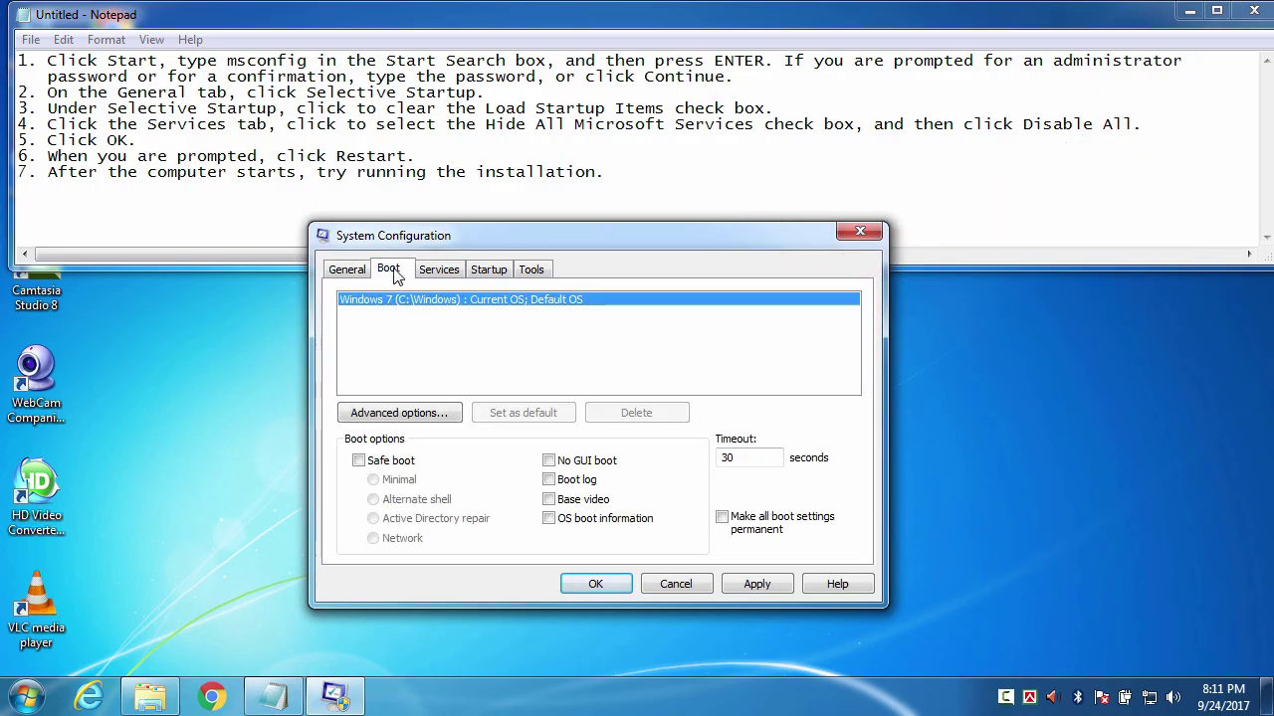
left_click(448, 272)
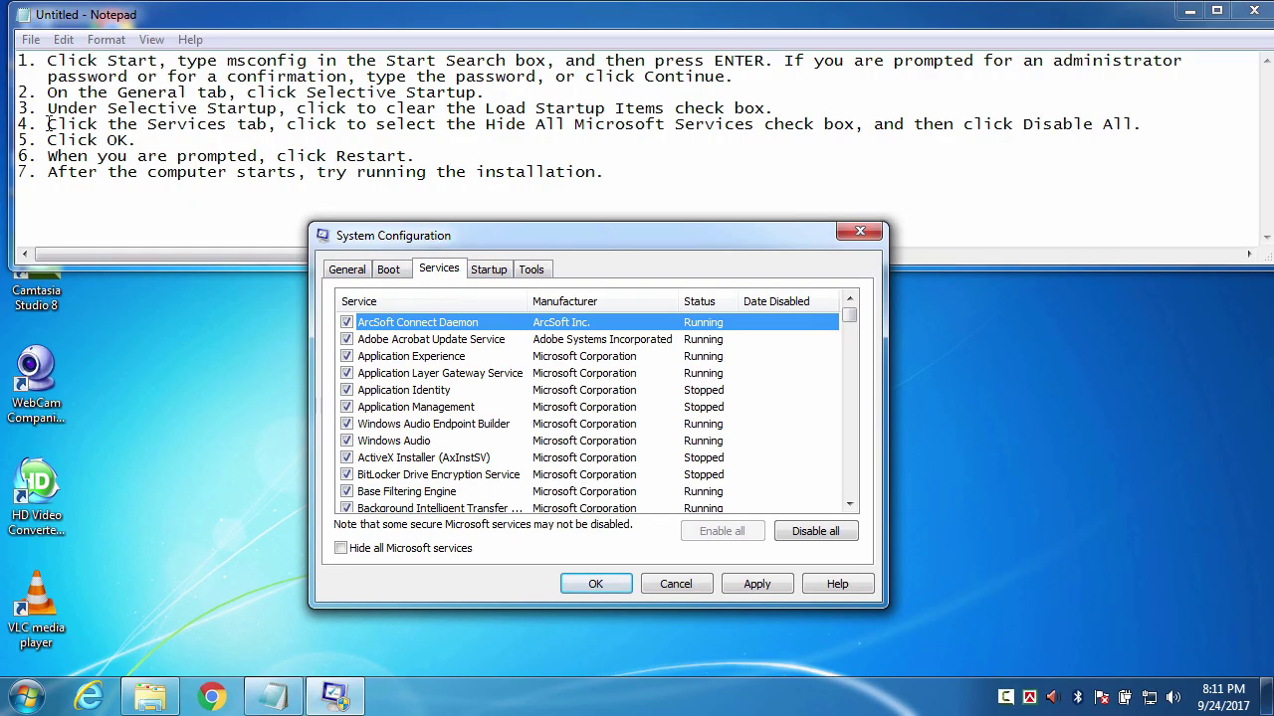
left_click_drag(44, 124, 277, 124)
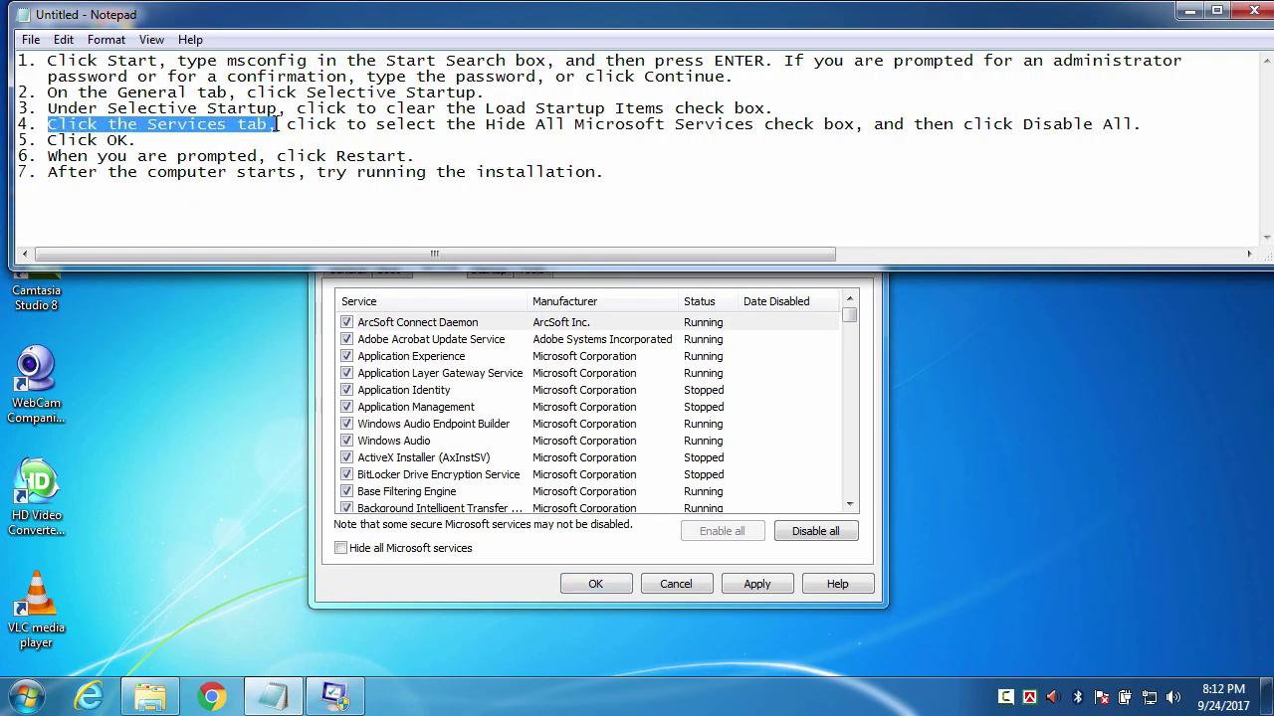
left_click(511, 285)
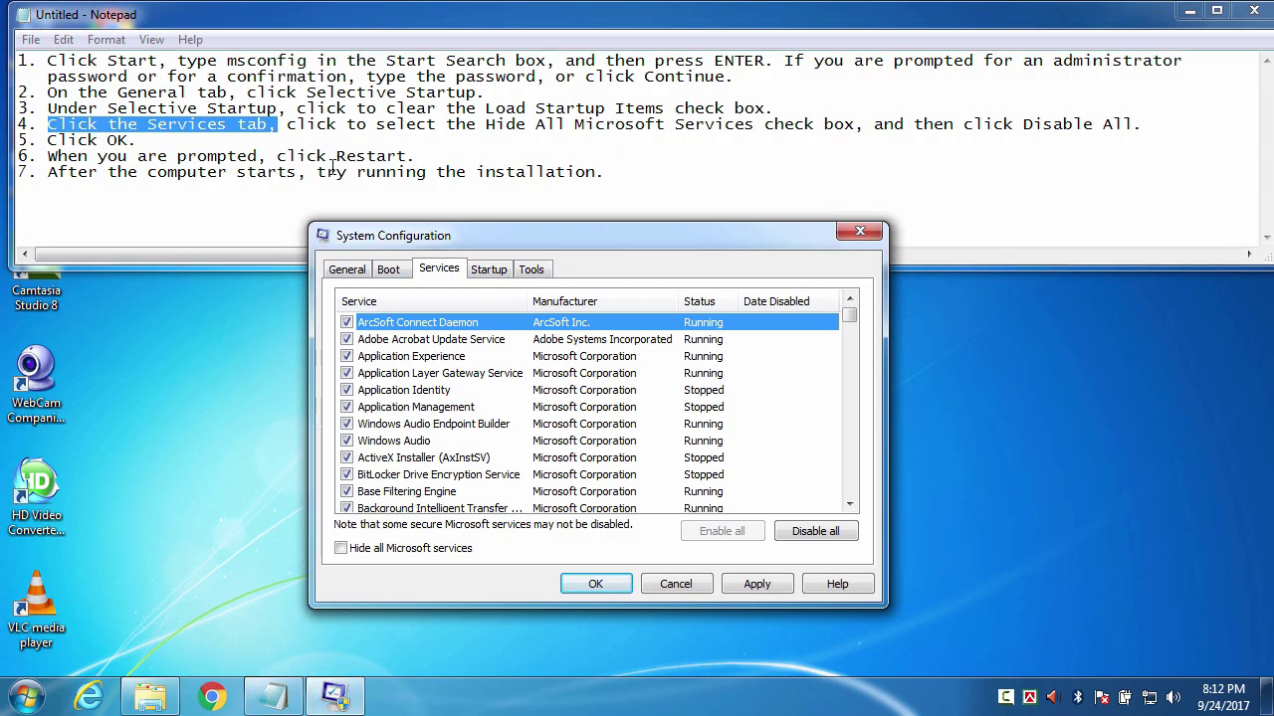
left_click_drag(286, 125, 430, 140)
left_click_drag(802, 139, 1150, 127)
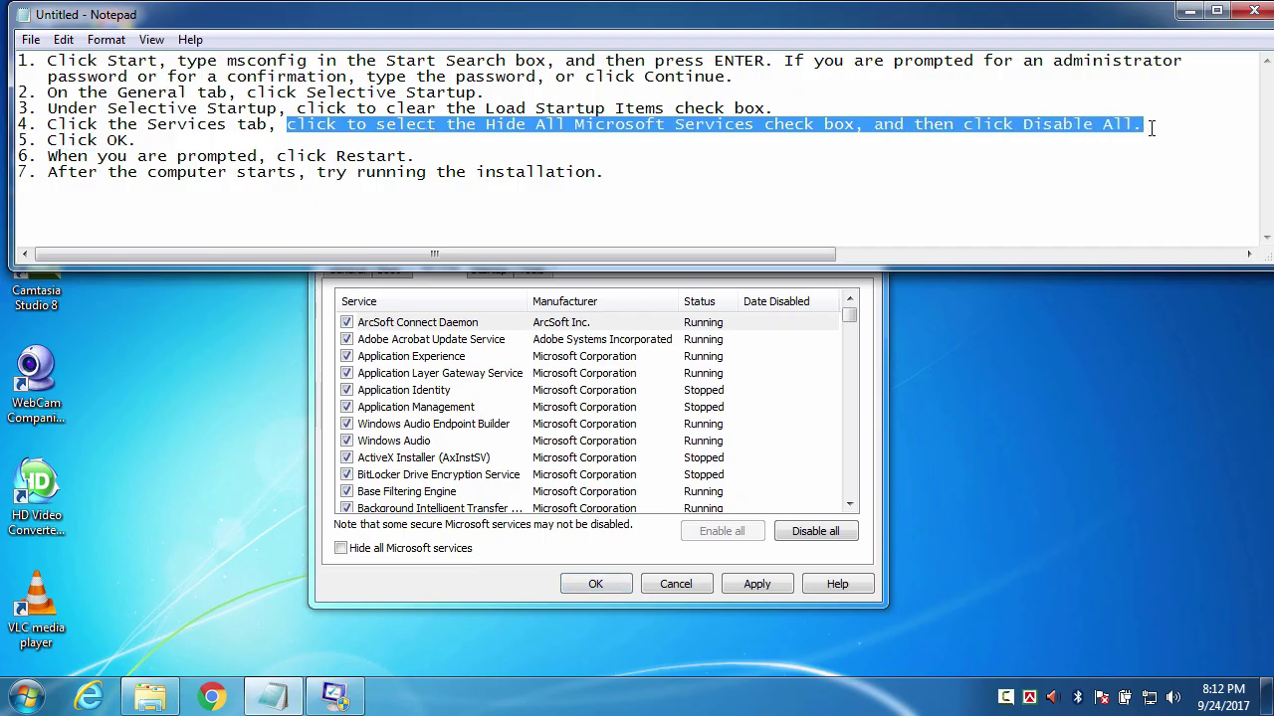
left_click(1150, 127)
left_click(388, 572)
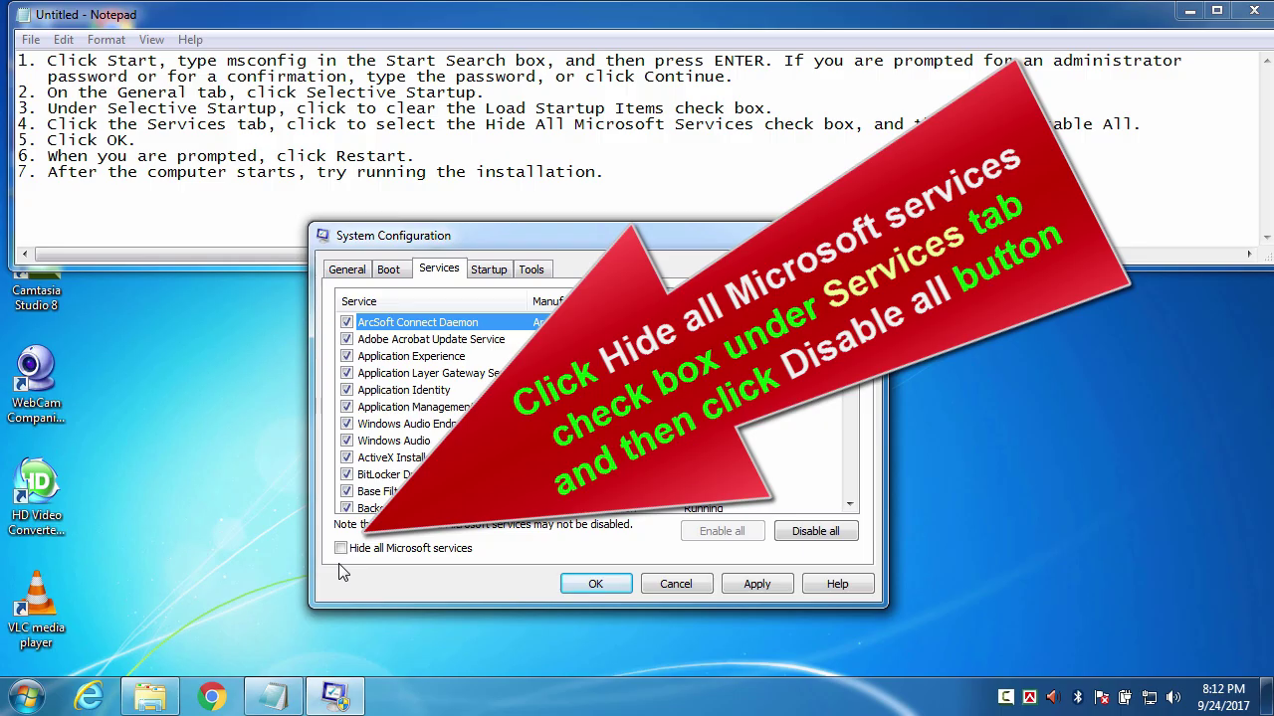
Step: Hide all Microsoft services and disable all remaining services, then read the OK and Restart steps
left_click(340, 548)
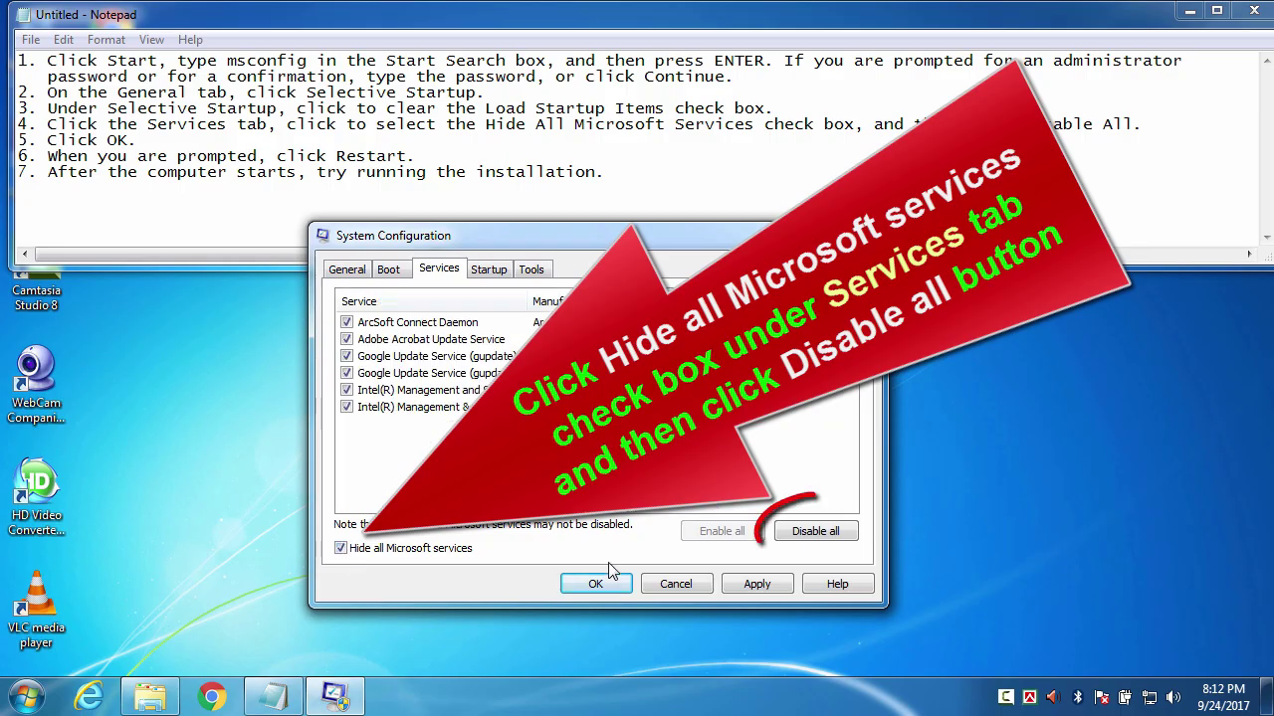
left_click(815, 534)
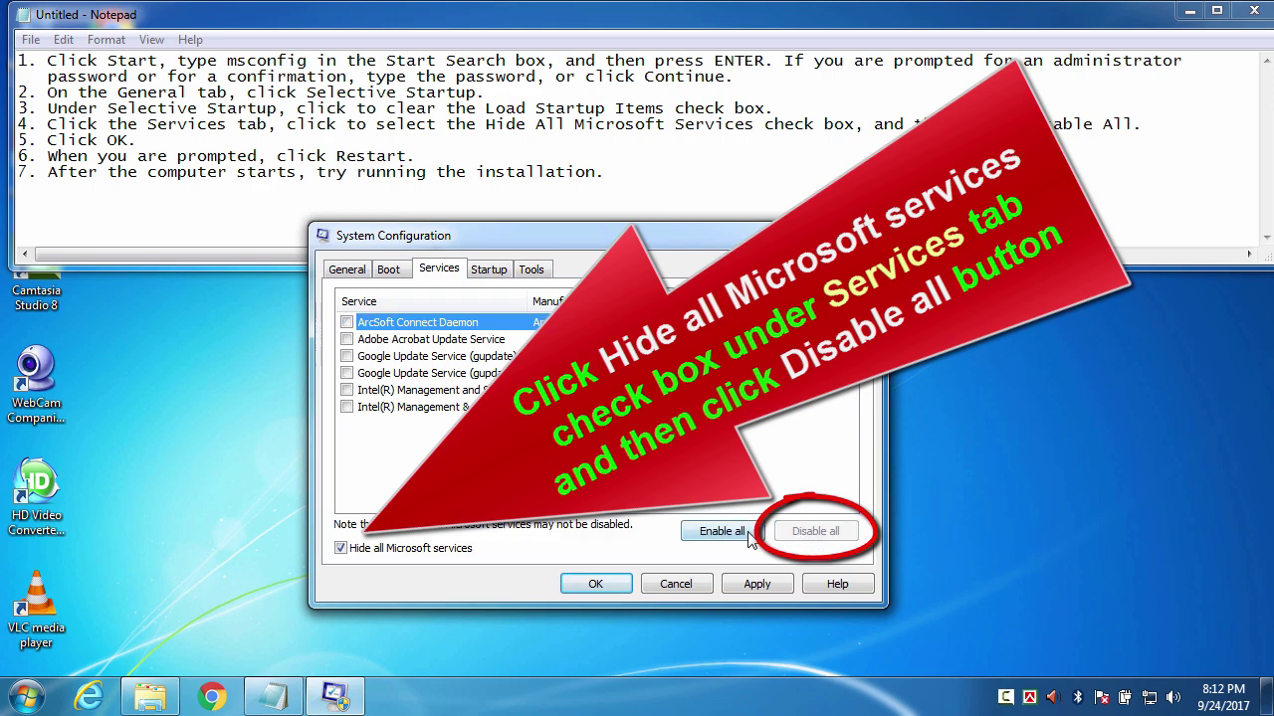
left_click_drag(47, 139, 139, 141)
left_click(149, 140)
left_click_drag(48, 156, 443, 159)
left_click(442, 160)
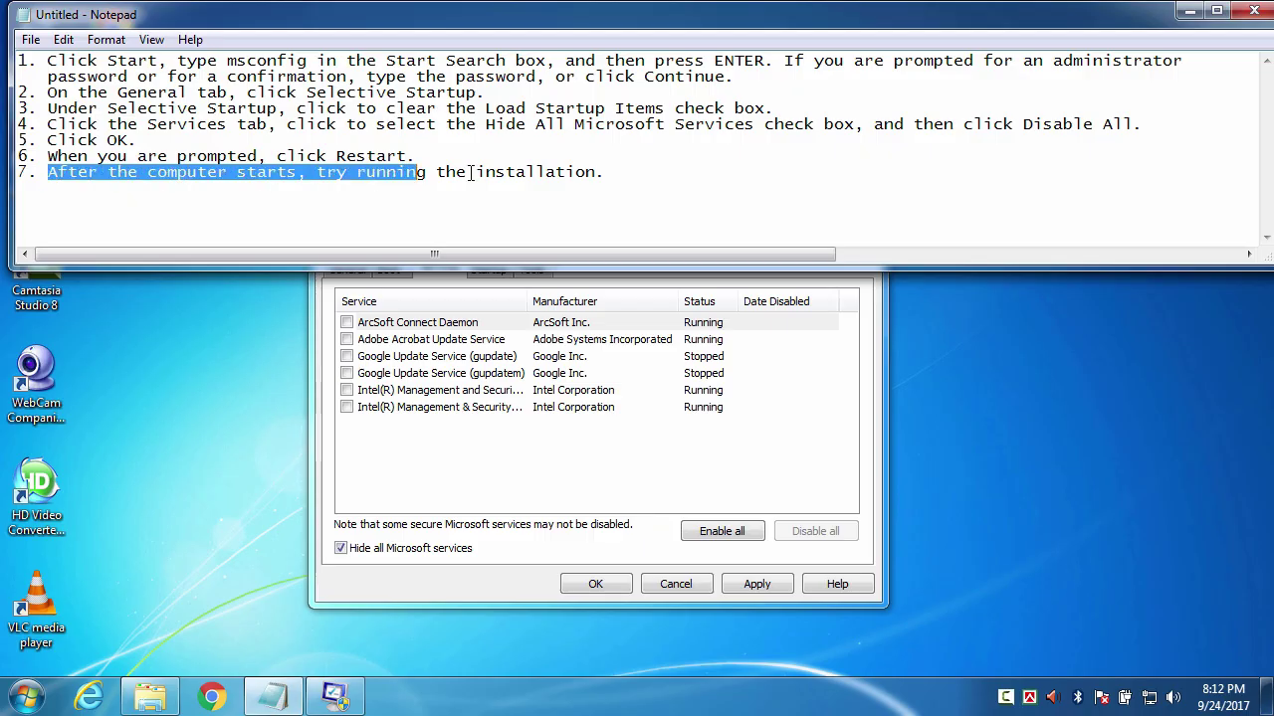
Step: After reading the final instruction, click OK to apply the System Configuration service changes
left_click_drag(46, 174, 627, 174)
left_click(624, 175)
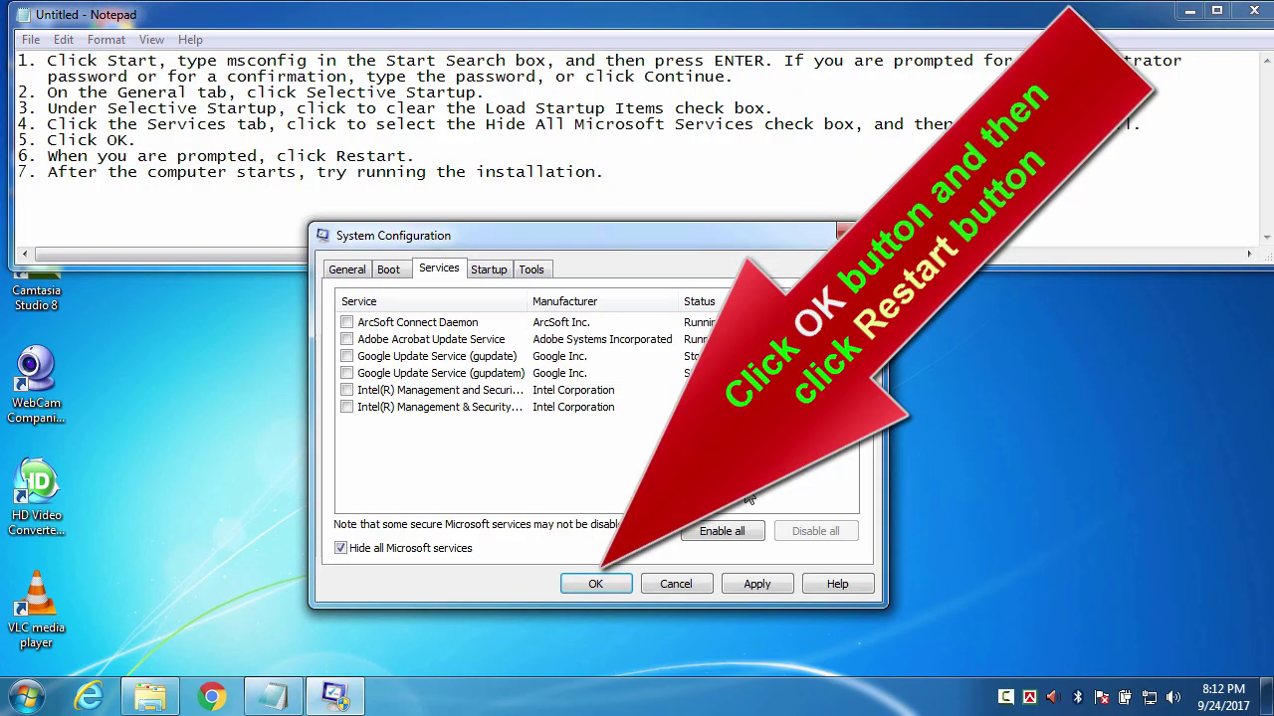
left_click(624, 600)
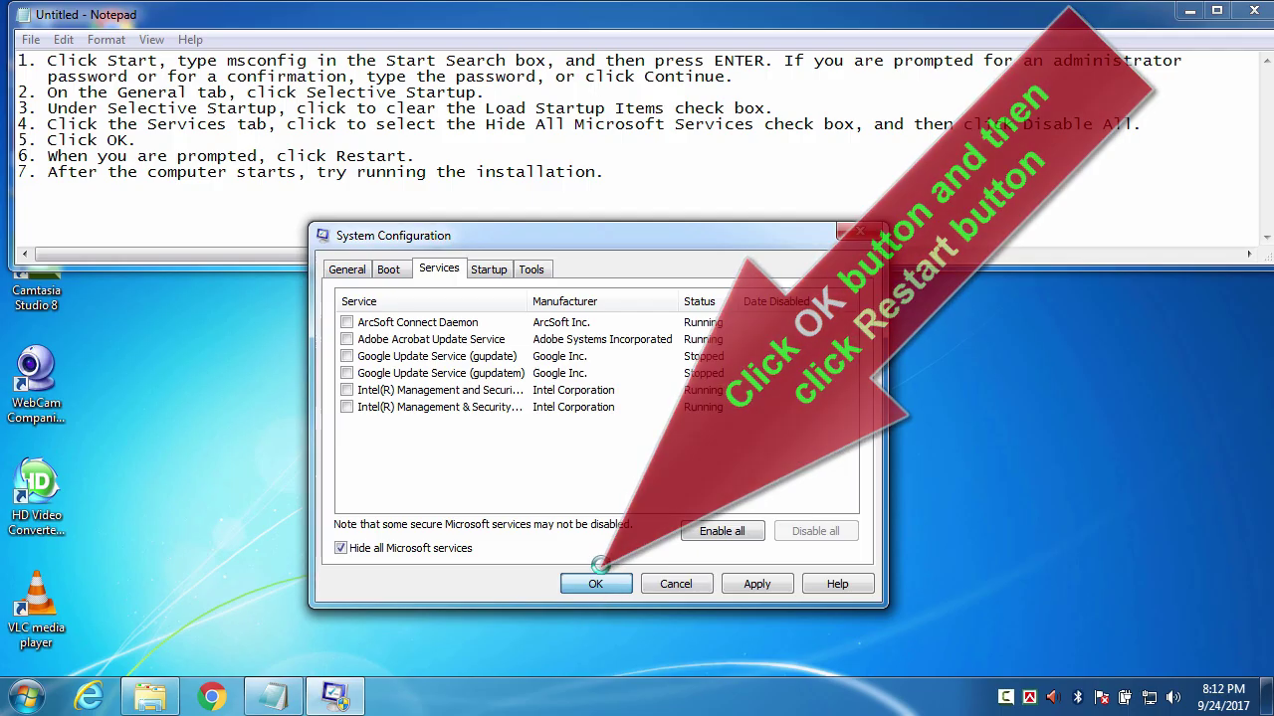
left_click(597, 585)
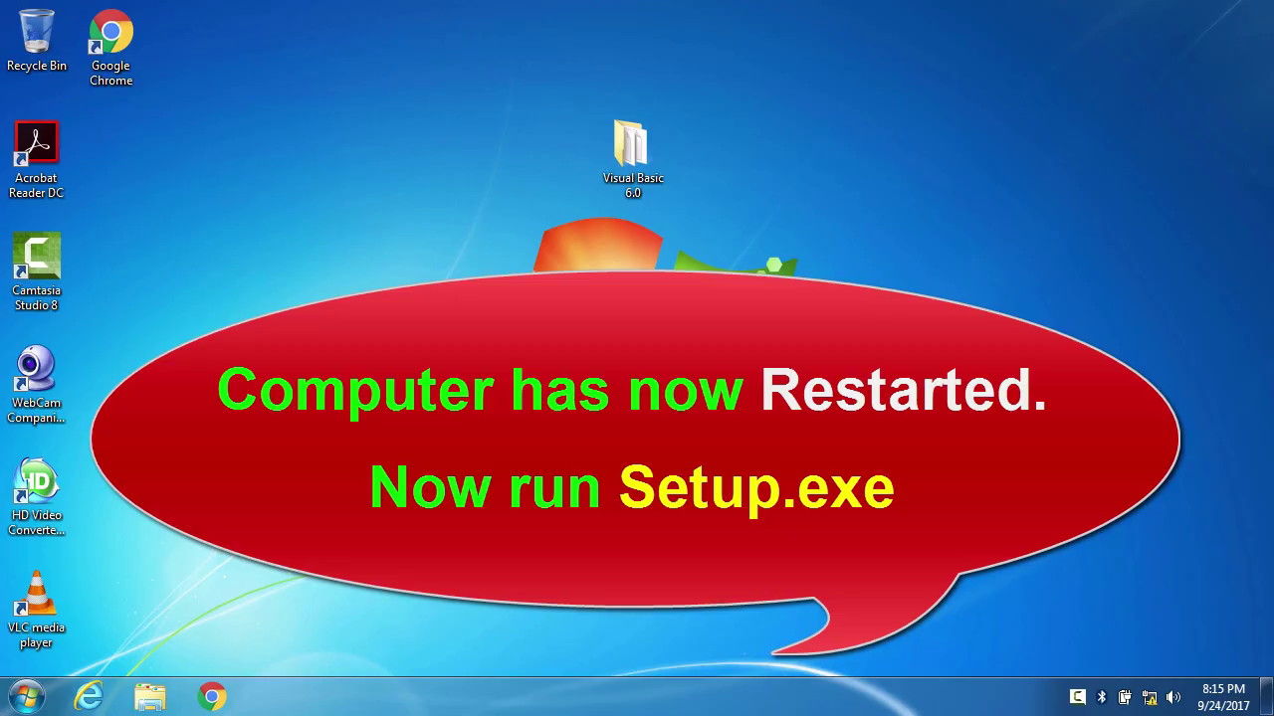
Step: Open the Visual Basic 6.0 folder, maximize it, and run SETUP.EXE past the compatibility warning
double_click(630, 181)
left_click(746, 16)
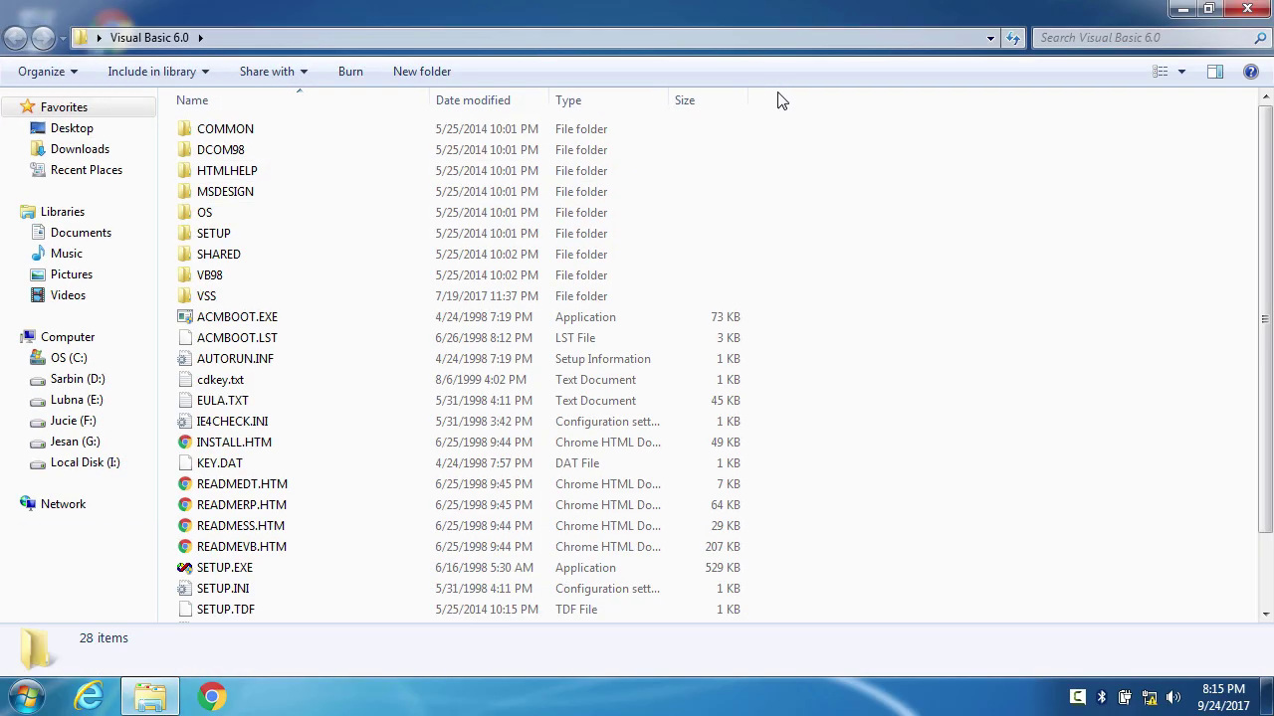
left_click_drag(1261, 217, 1262, 280)
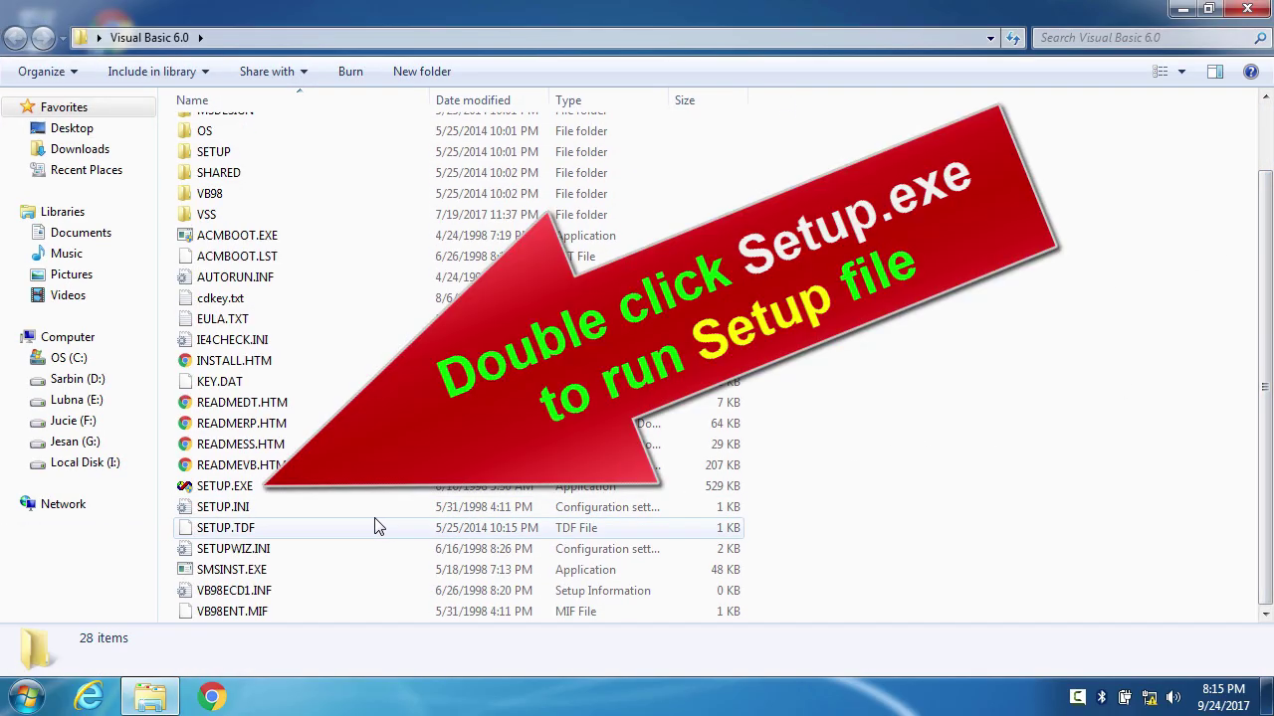
left_click(211, 491)
double_click(211, 492)
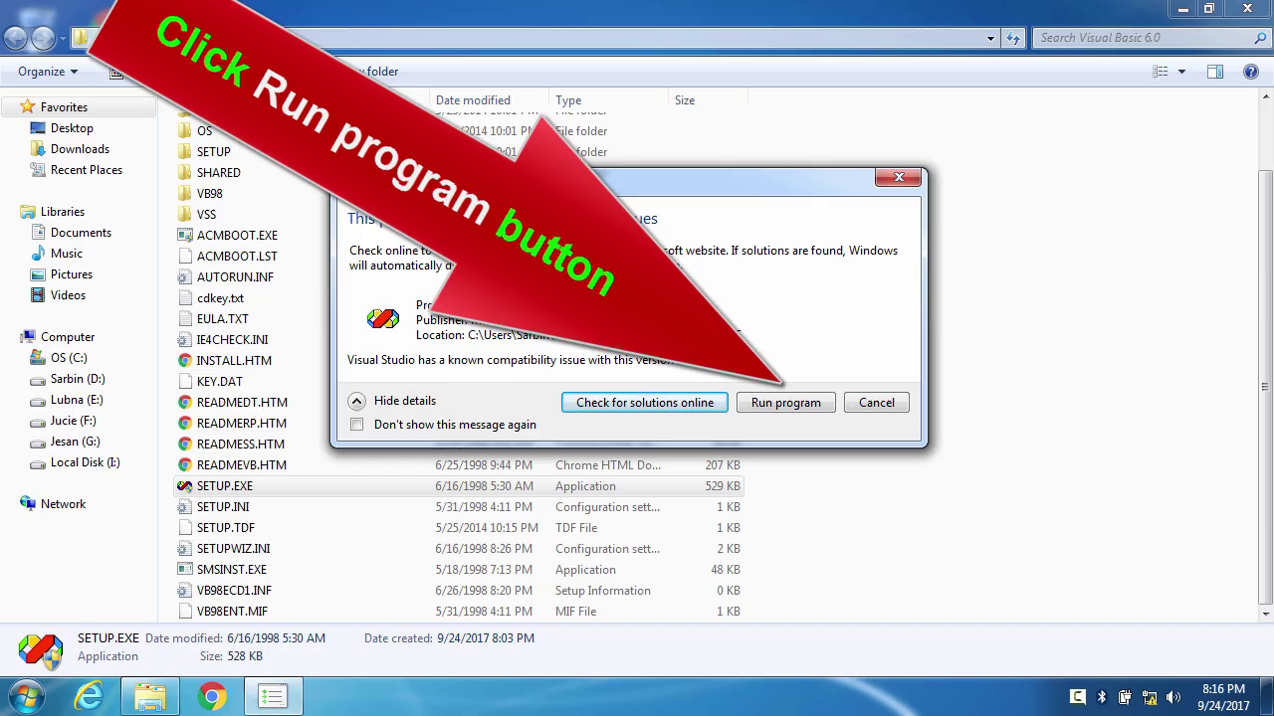
left_click(782, 412)
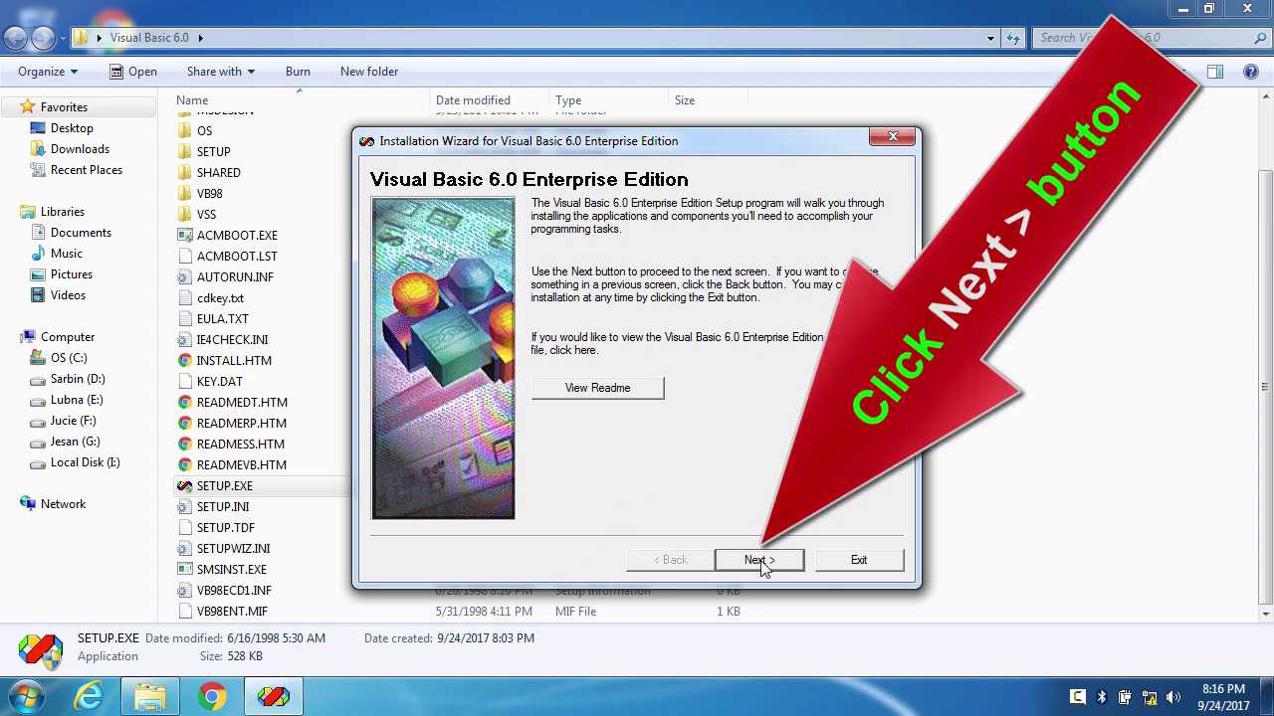
Step: Pass the welcome page and accept the license agreement
left_click(759, 562)
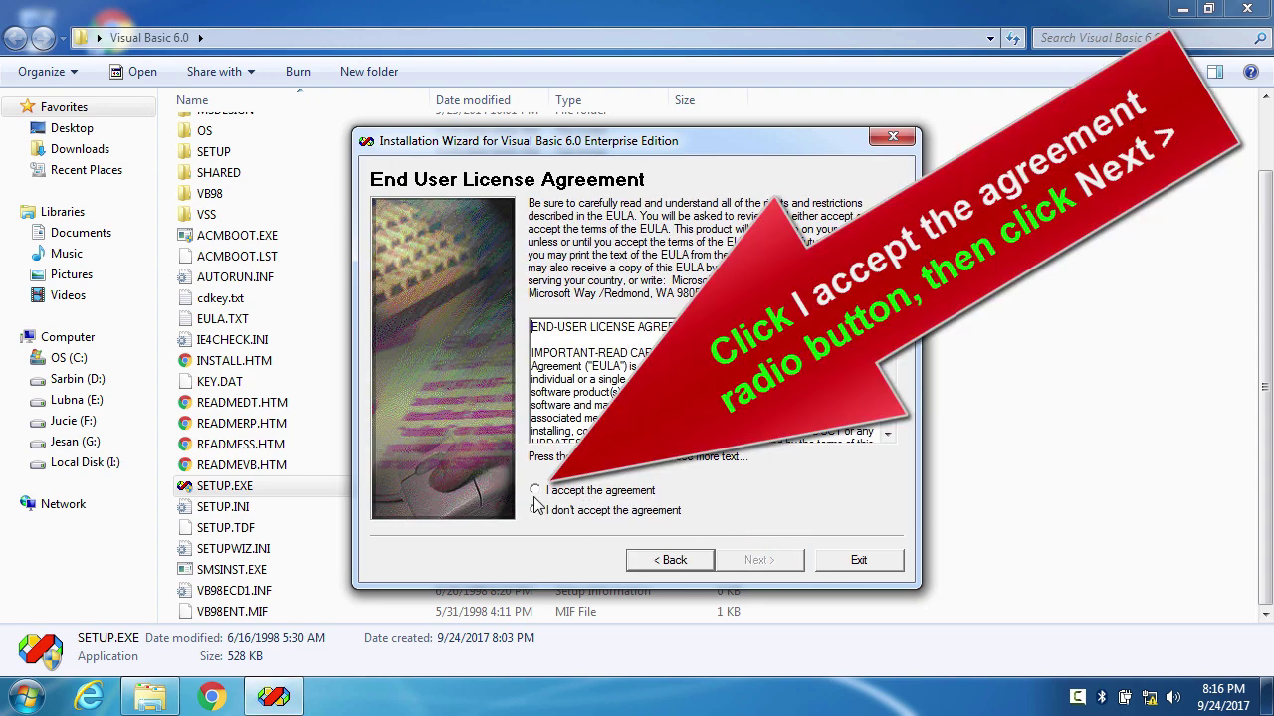
left_click(537, 491)
left_click(751, 559)
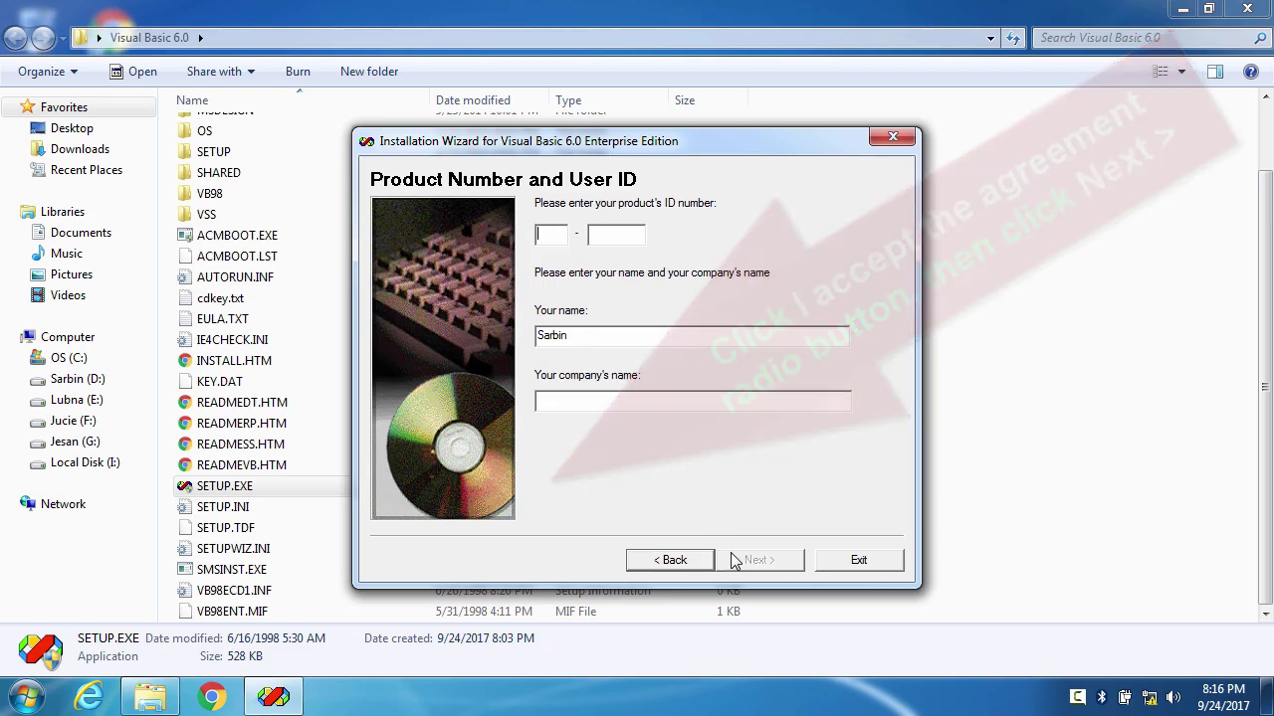
Step: Enter the product key from cdkey.txt and company name 'Jesan-Jucie software Ltd'
double_click(239, 299)
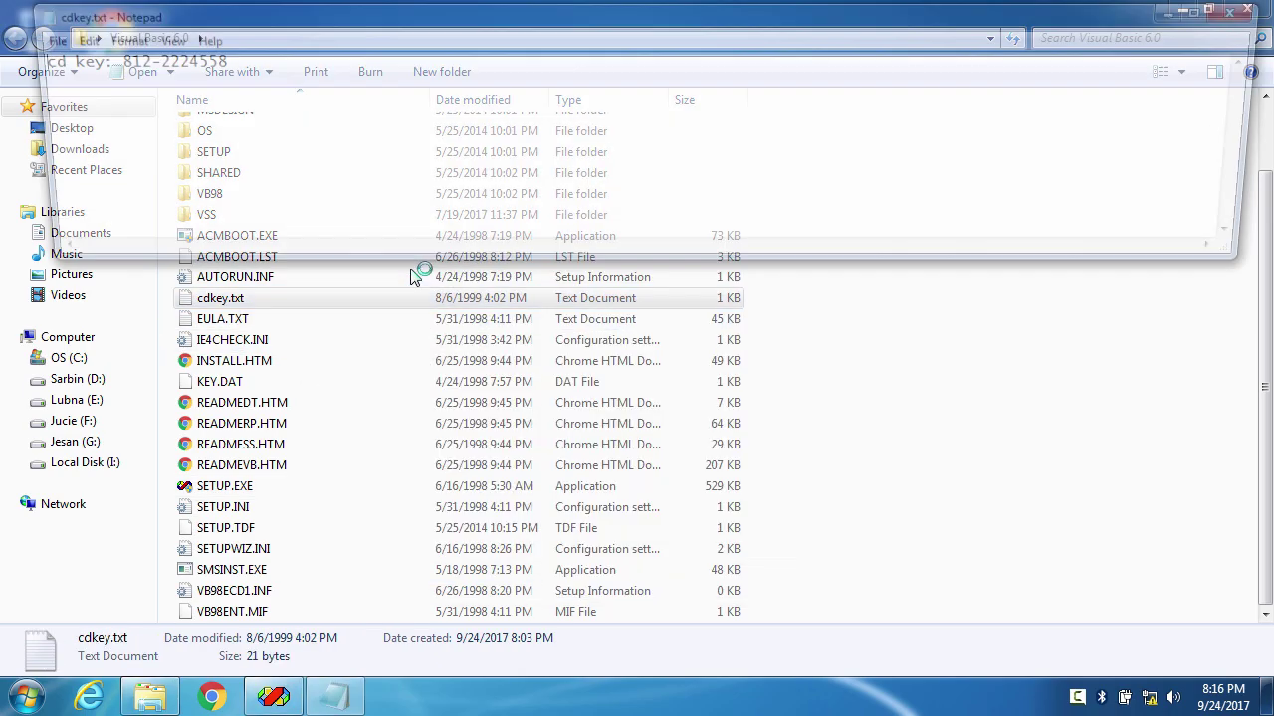
left_click(278, 697)
type("812")
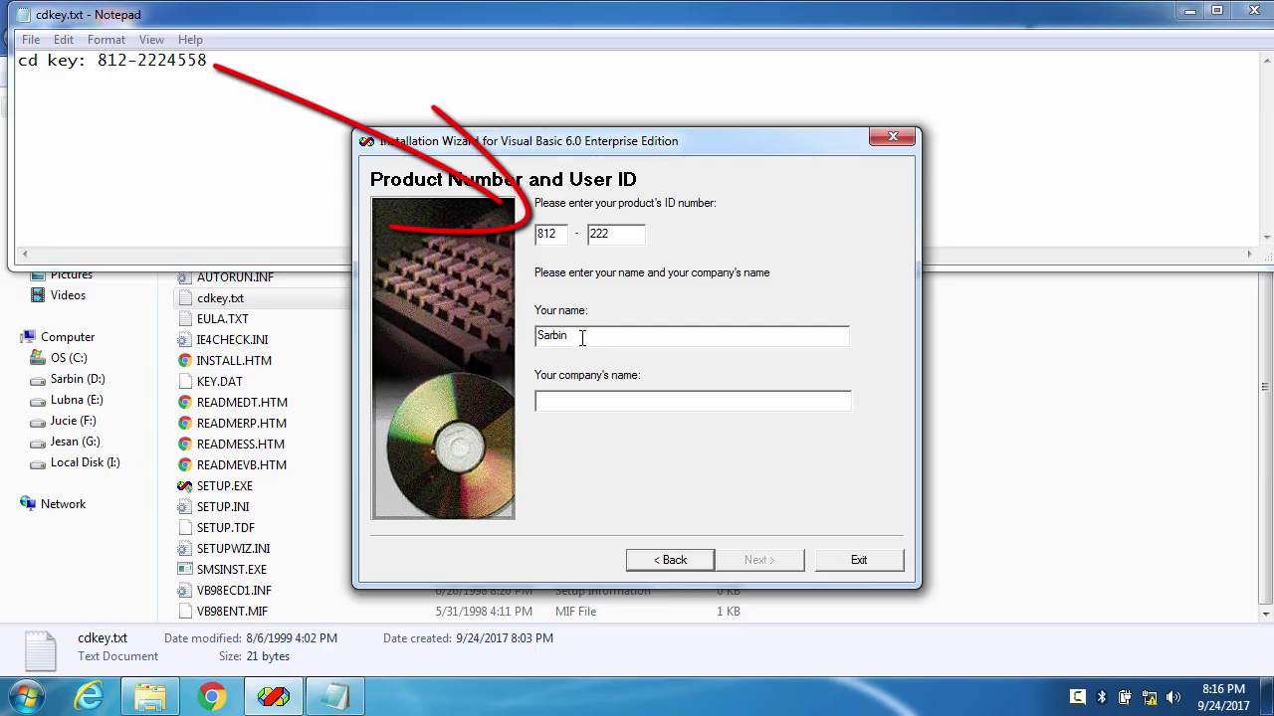
type("8")
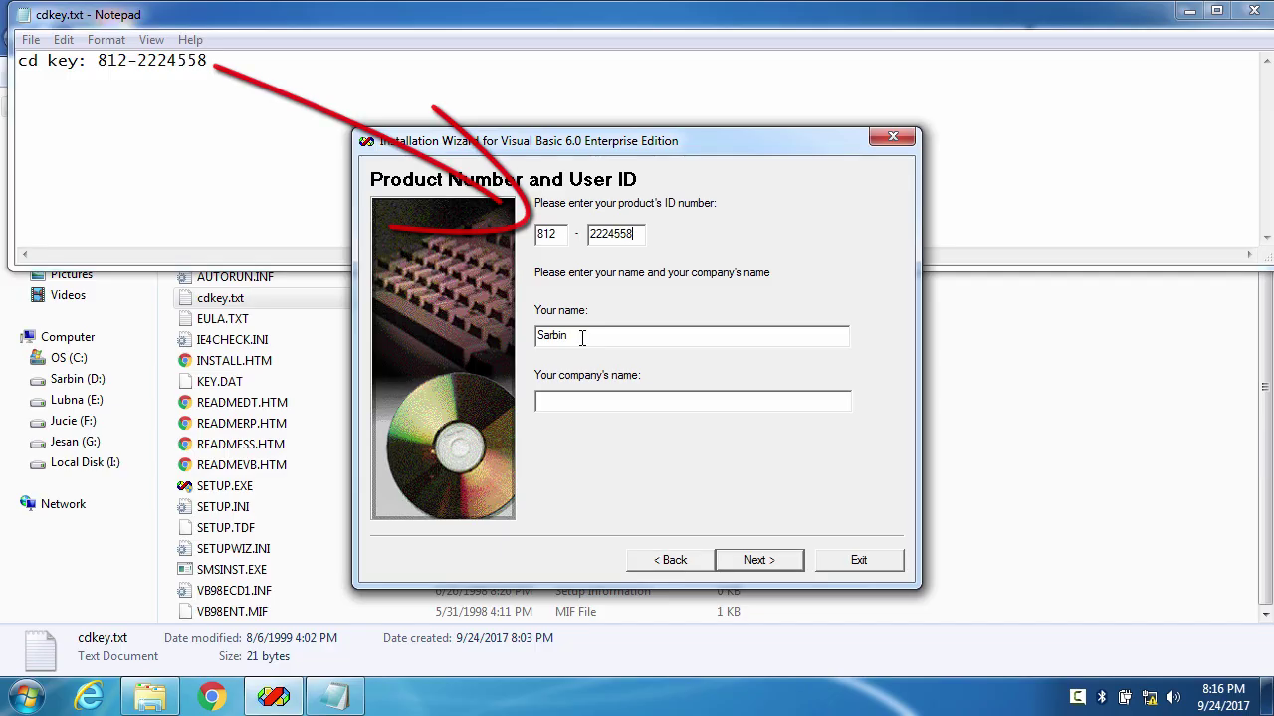
left_click(637, 400)
type("Jesan-Jucie software Ltd")
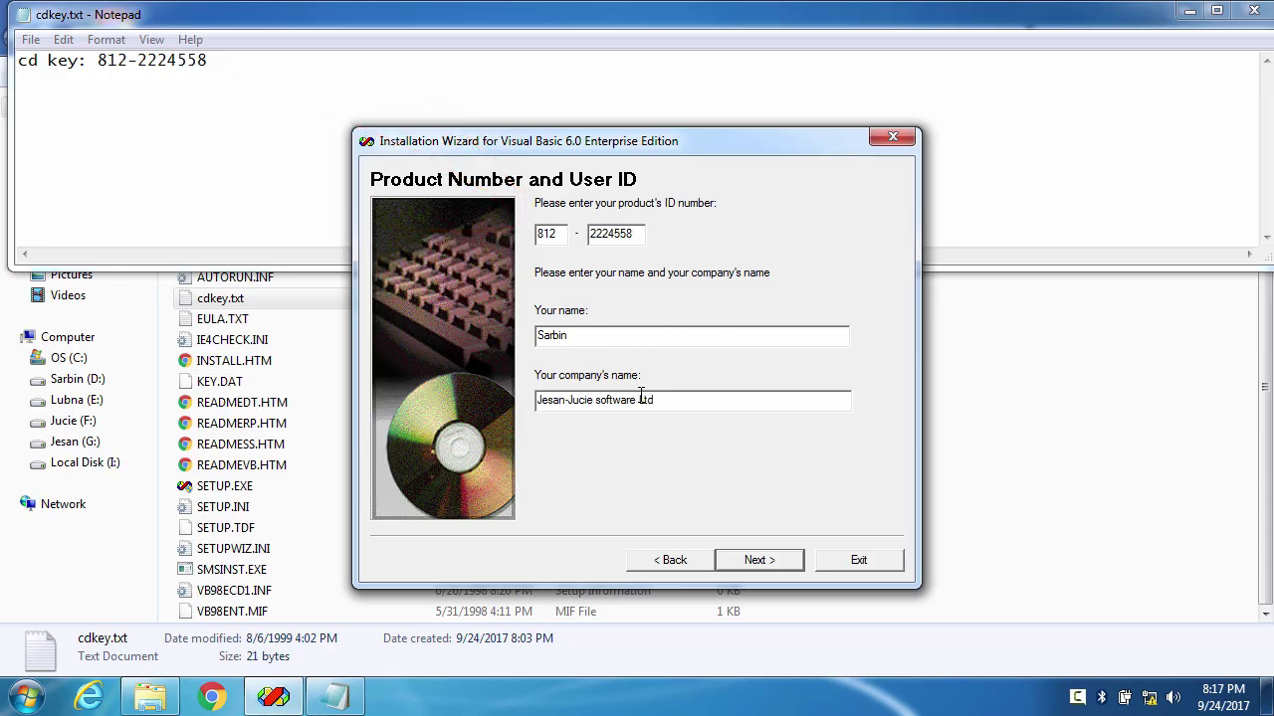
Step: Continue past the product ID, Enterprise Edition and default common-files folder pages
left_click(758, 561)
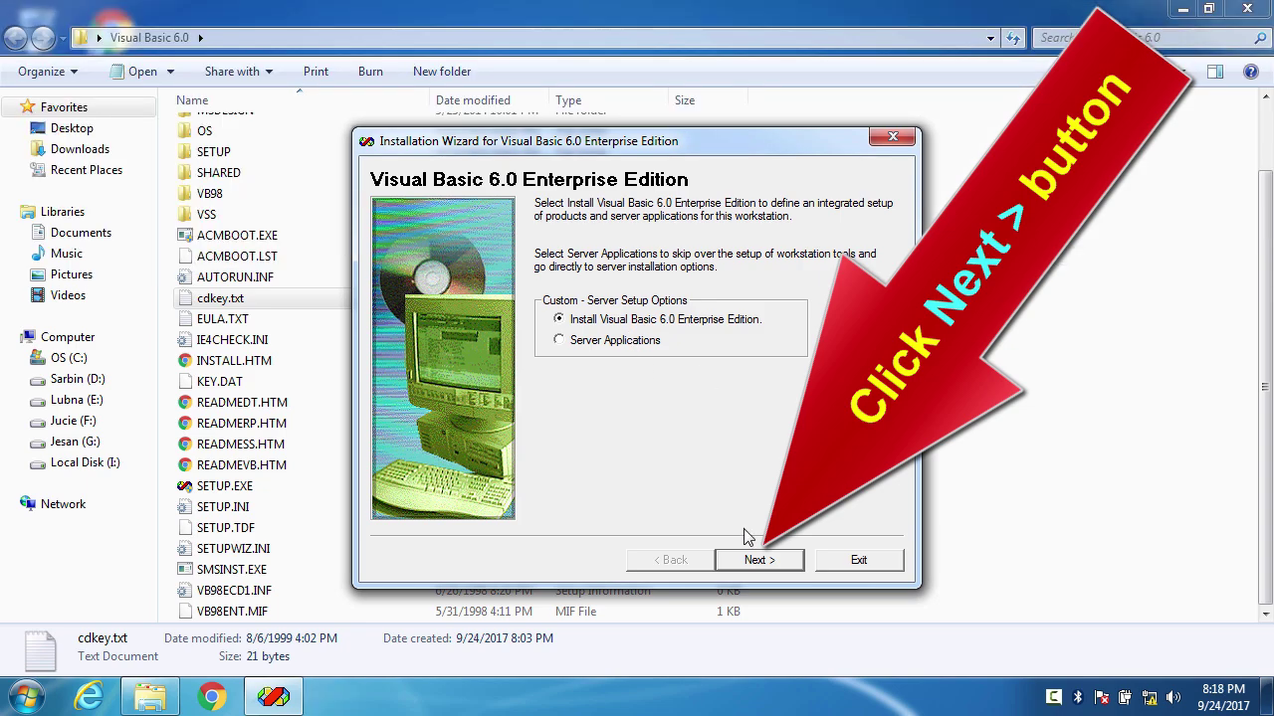
left_click(752, 563)
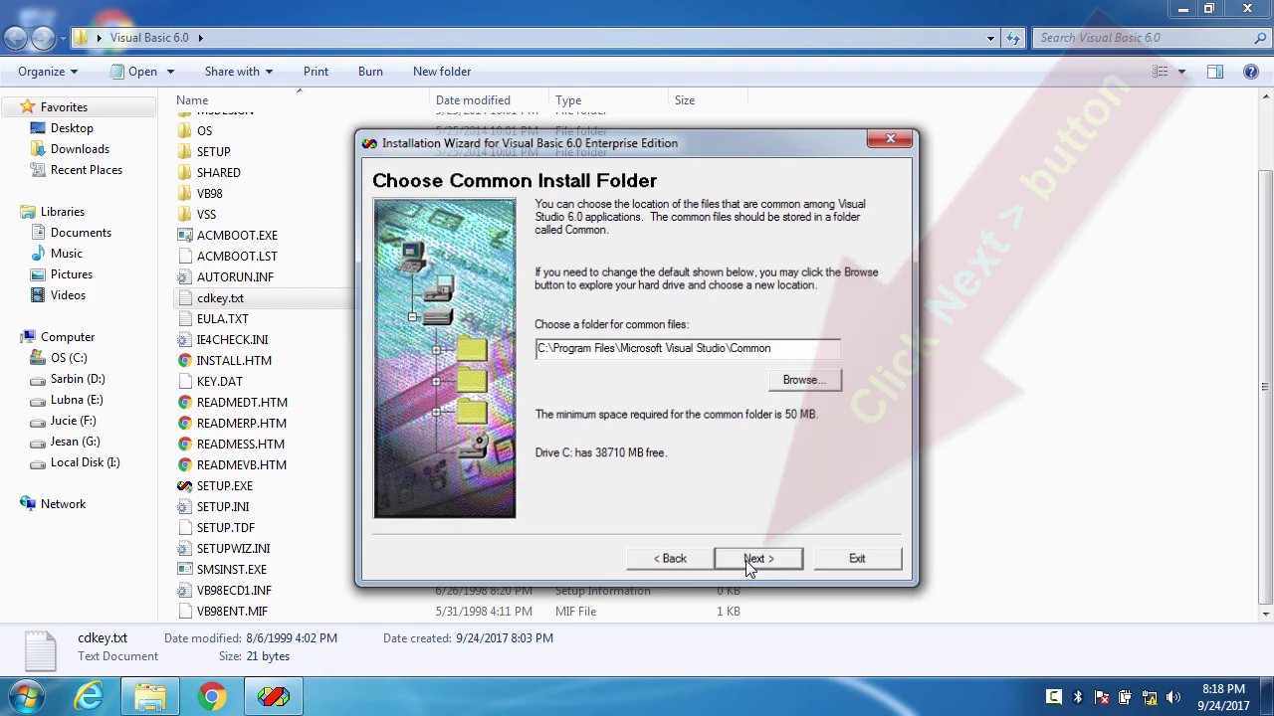
left_click(749, 563)
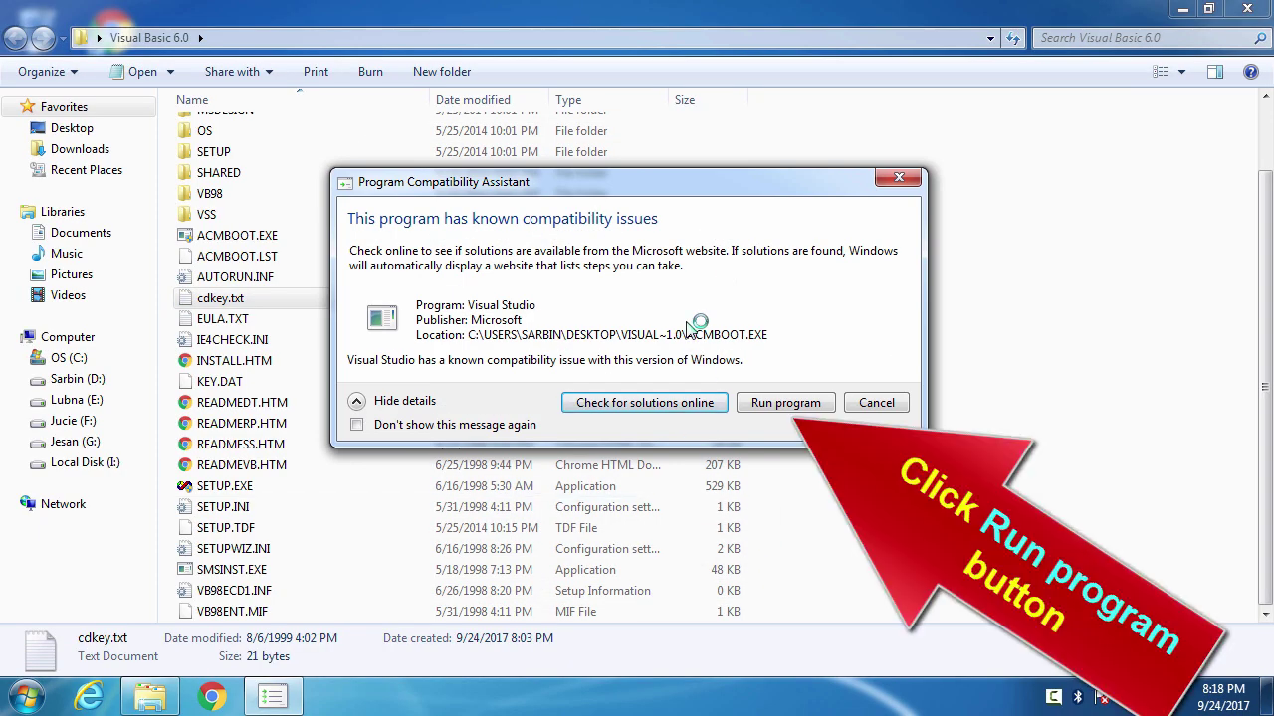
Step: Let ACMBOOT.EXE run, then continue past the welcome screen and Product ID dialog
left_click(777, 408)
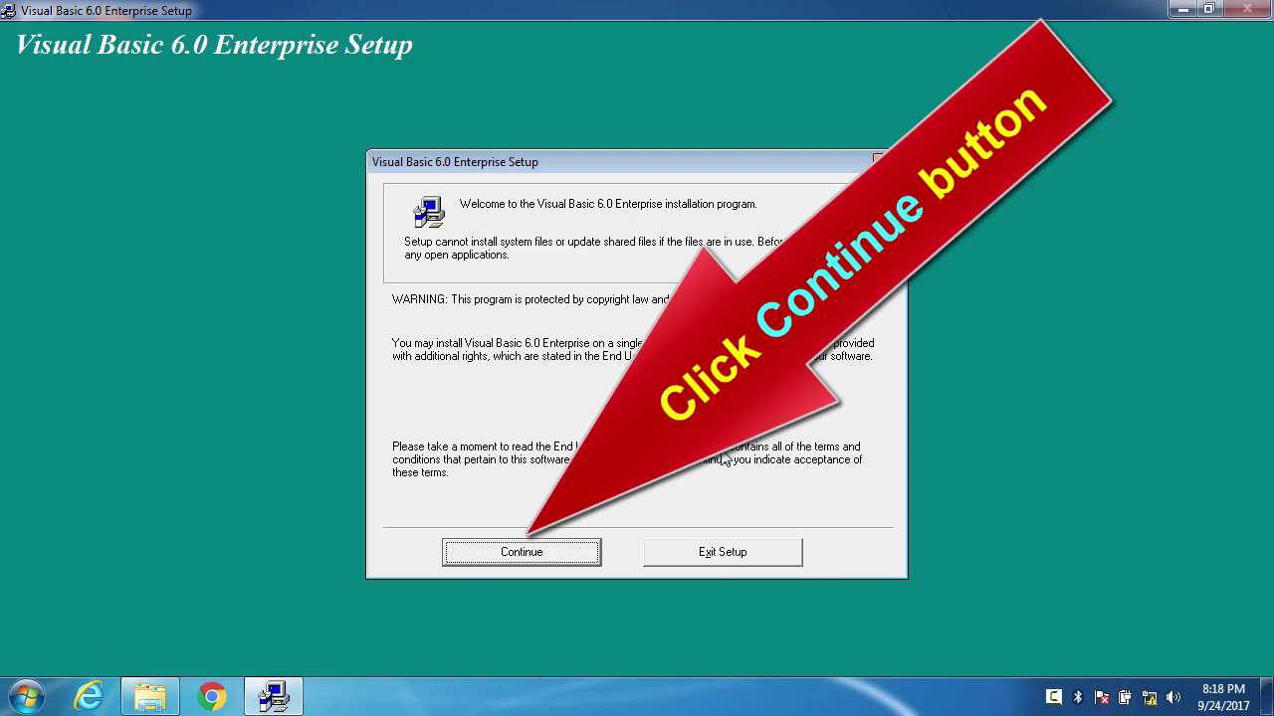
left_click(515, 560)
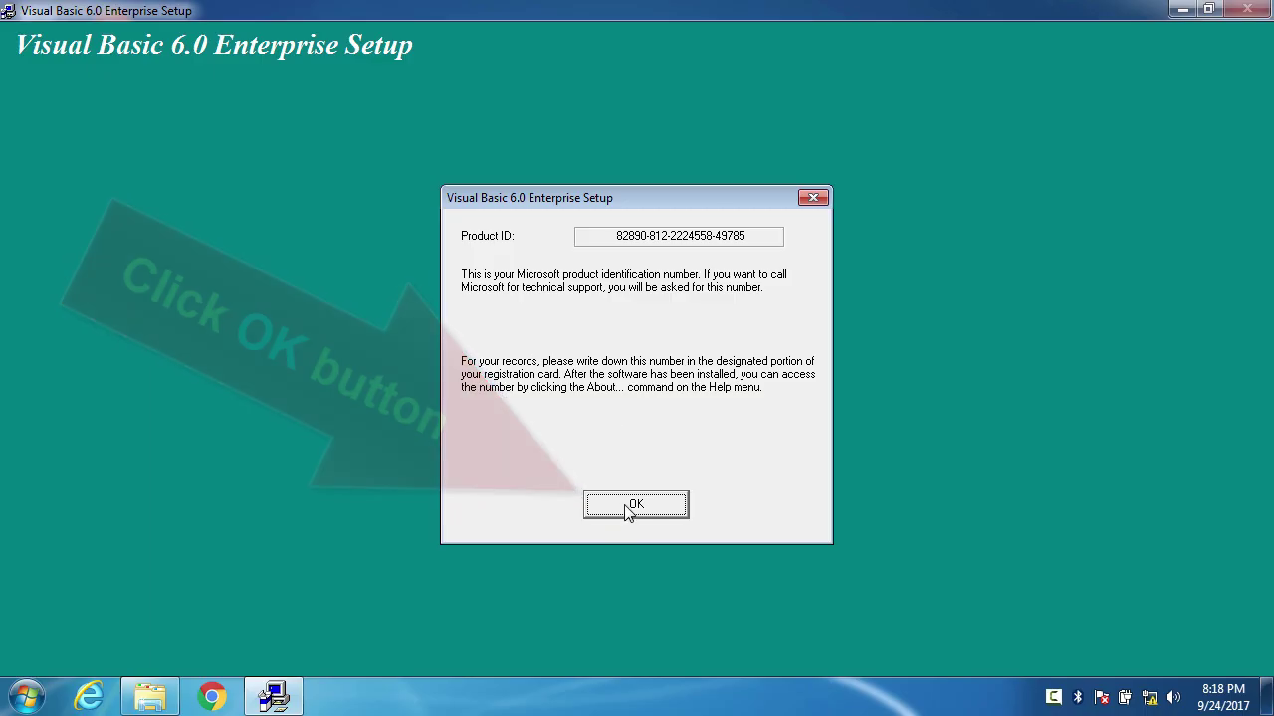
left_click(629, 505)
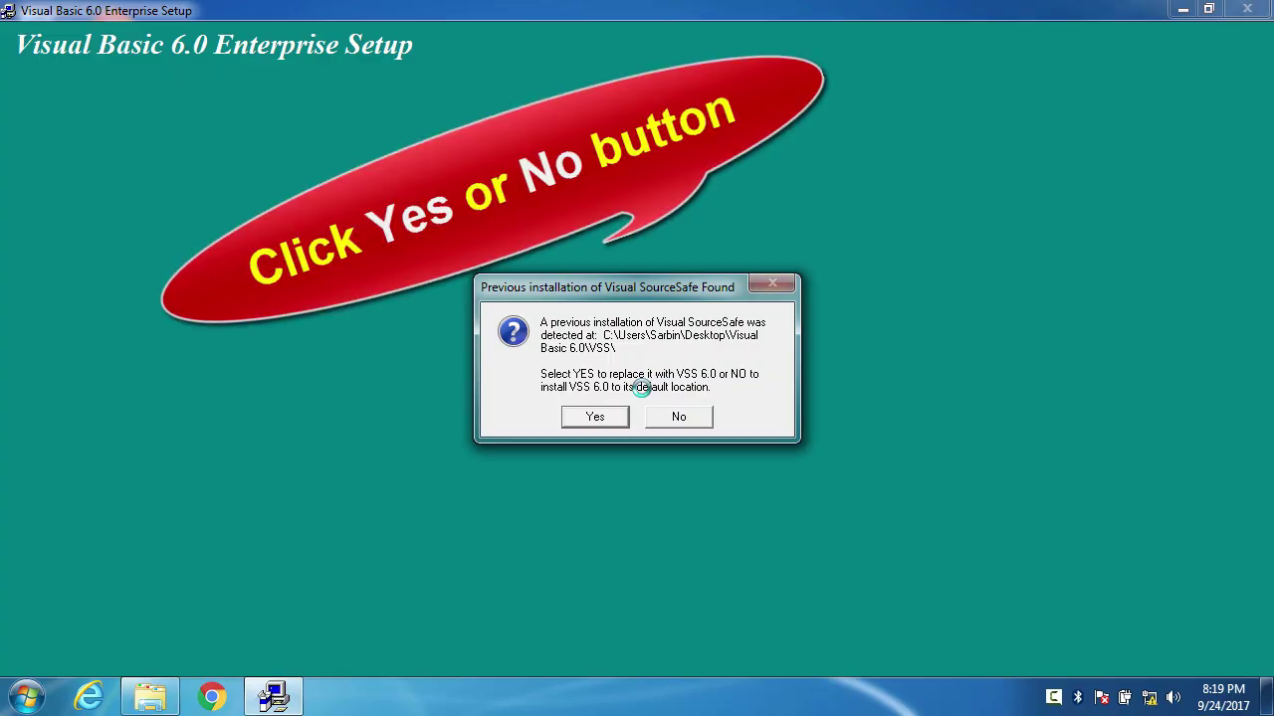
Step: Replace the old SourceSafe, choose Custom install with all components selected, and continue
left_click(596, 418)
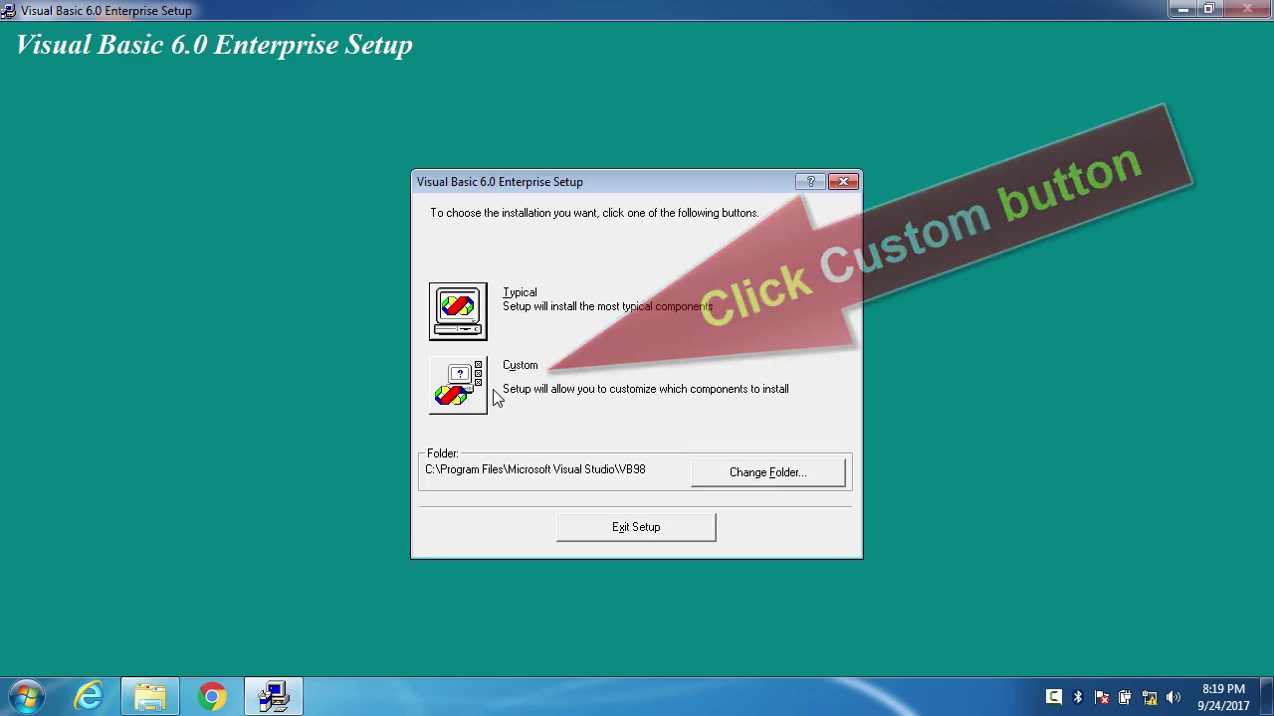
left_click(468, 390)
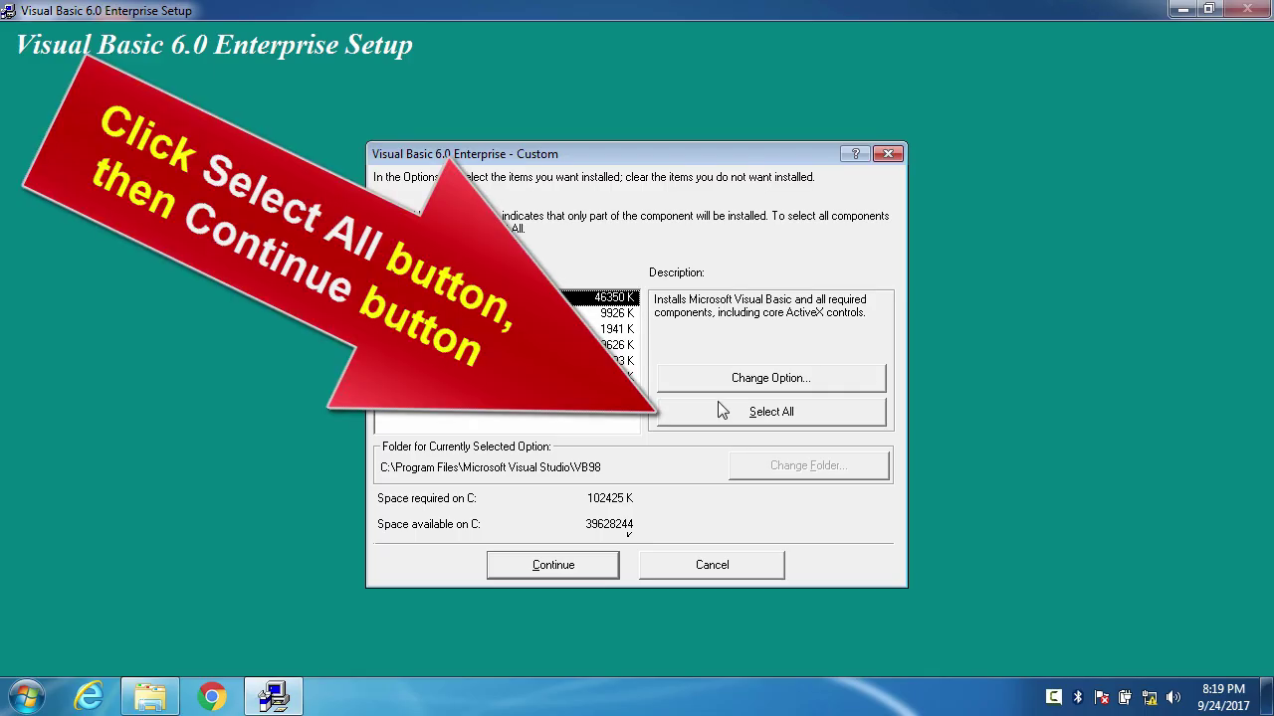
left_click(781, 414)
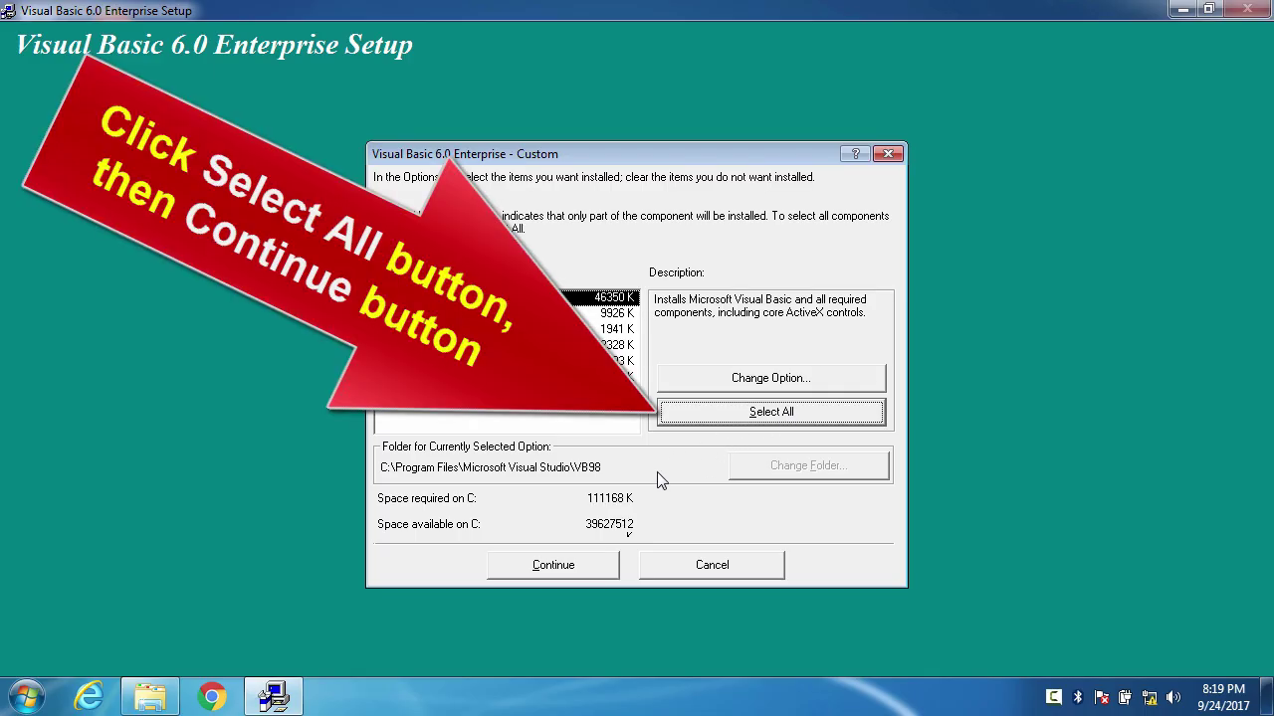
left_click(591, 573)
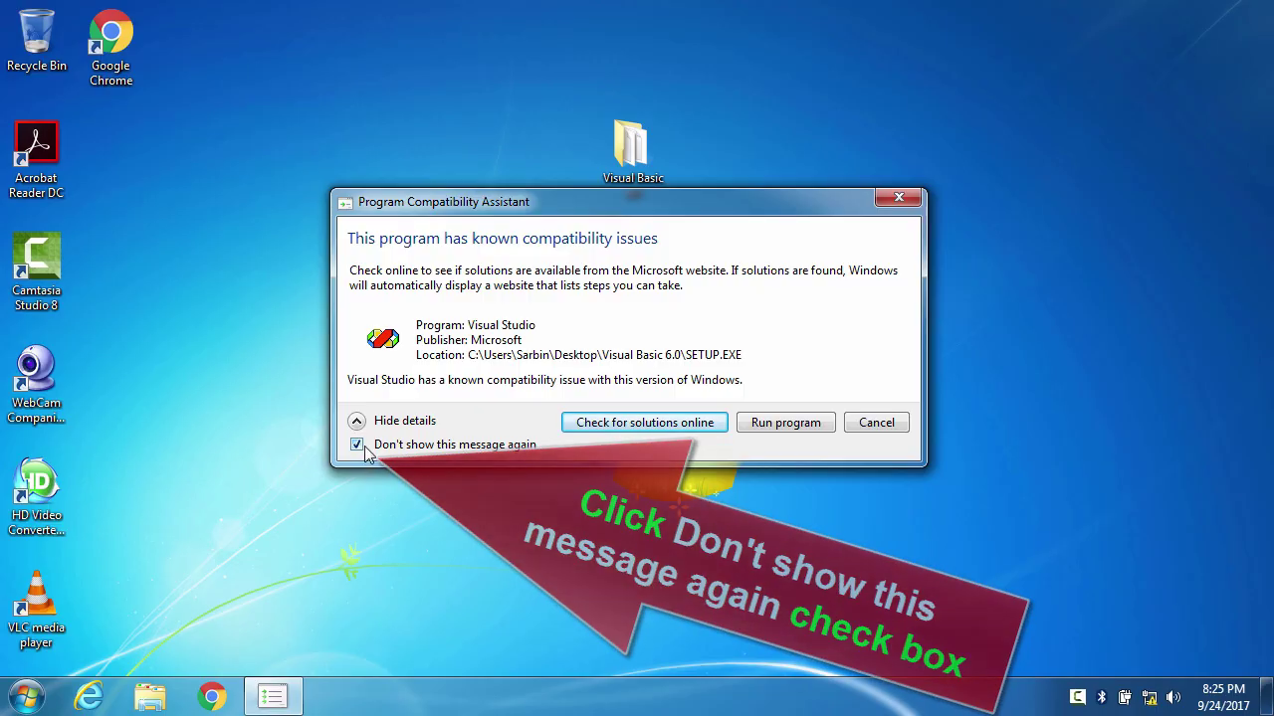
Step: Run SETUP.EXE past the compatibility warning and finish the wizard, skipping MSDN, server setups and registration
left_click(776, 424)
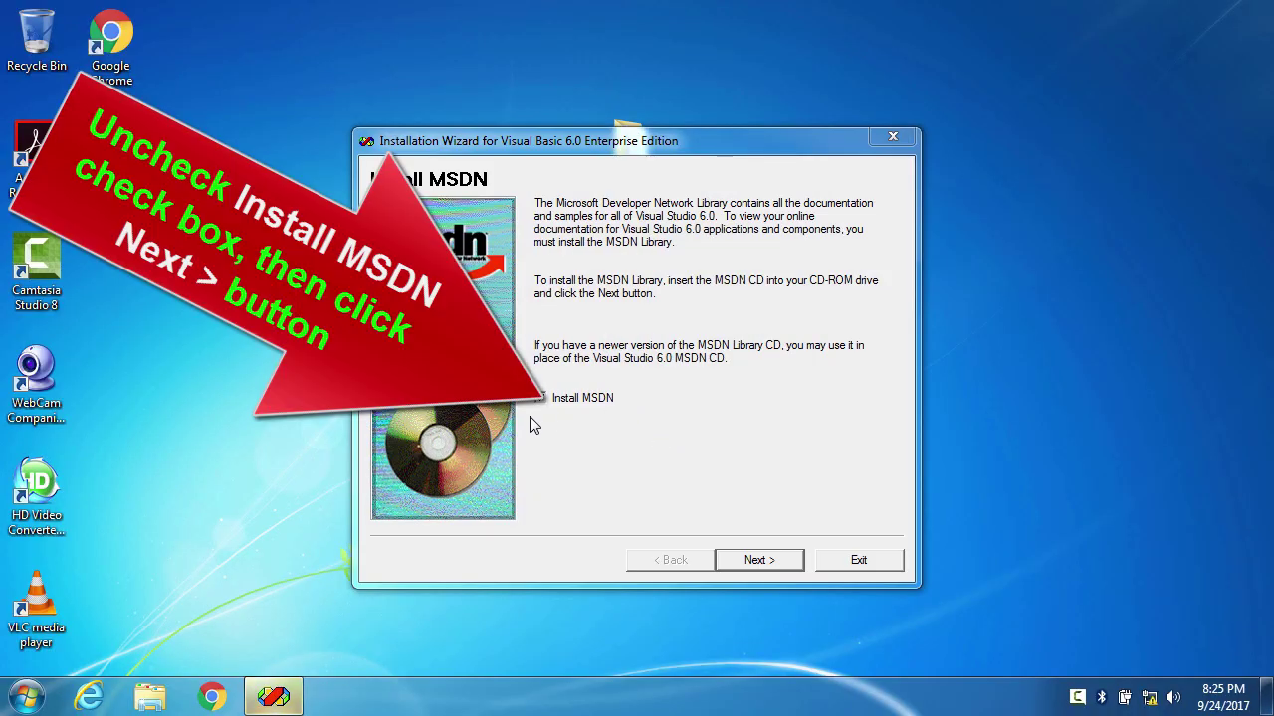
left_click(756, 559)
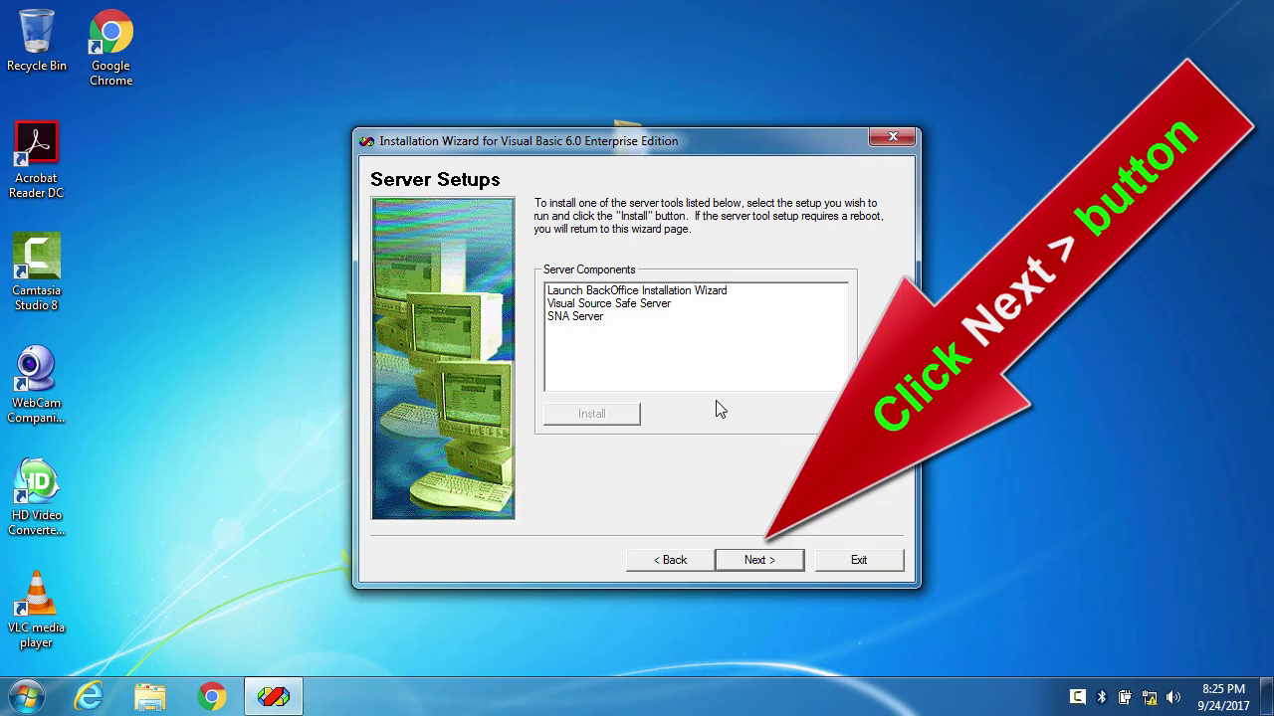
left_click(751, 559)
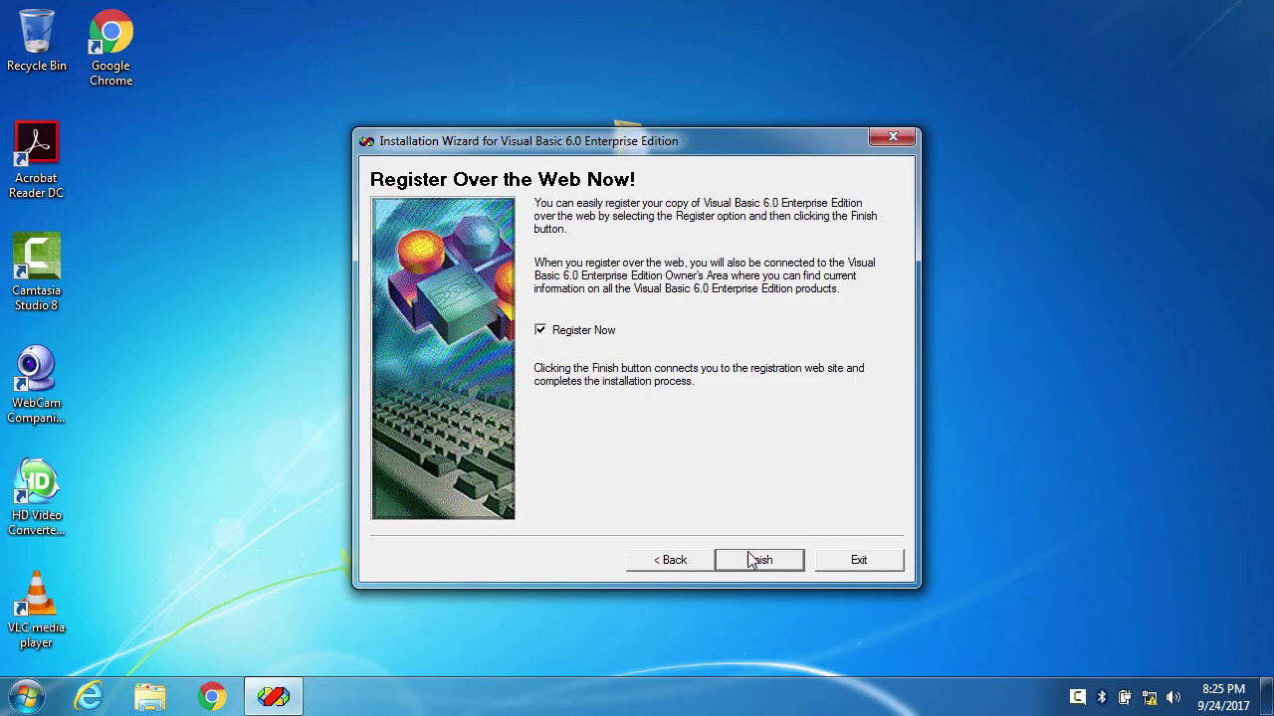
left_click(541, 331)
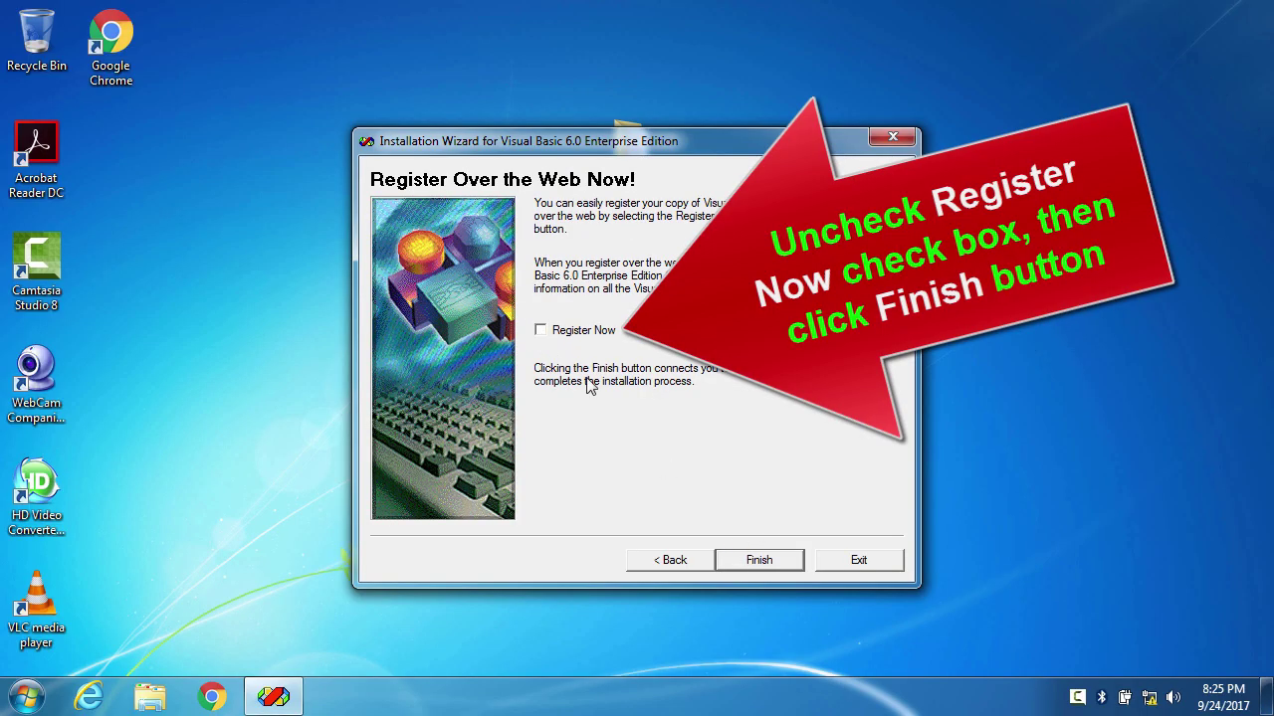
left_click(753, 563)
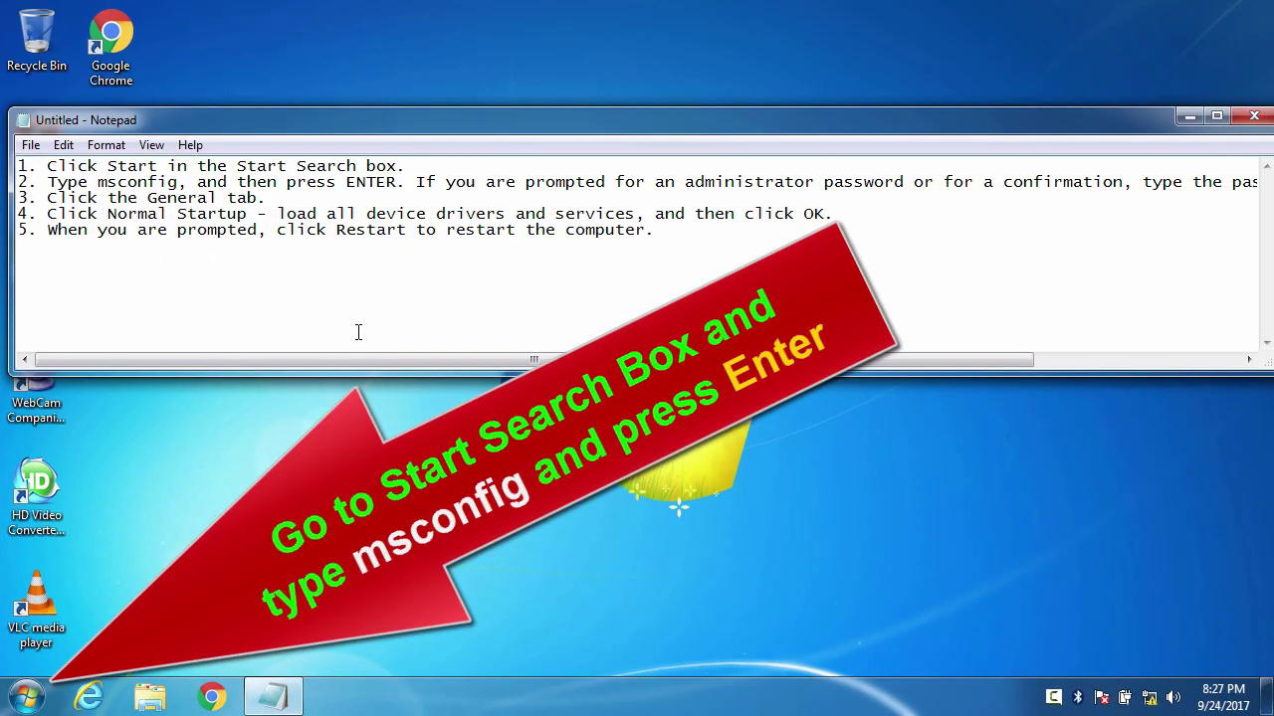
Step: Launch msconfig from Start search and set it to Normal startup loading all drivers and services
left_click(28, 697)
type("ms")
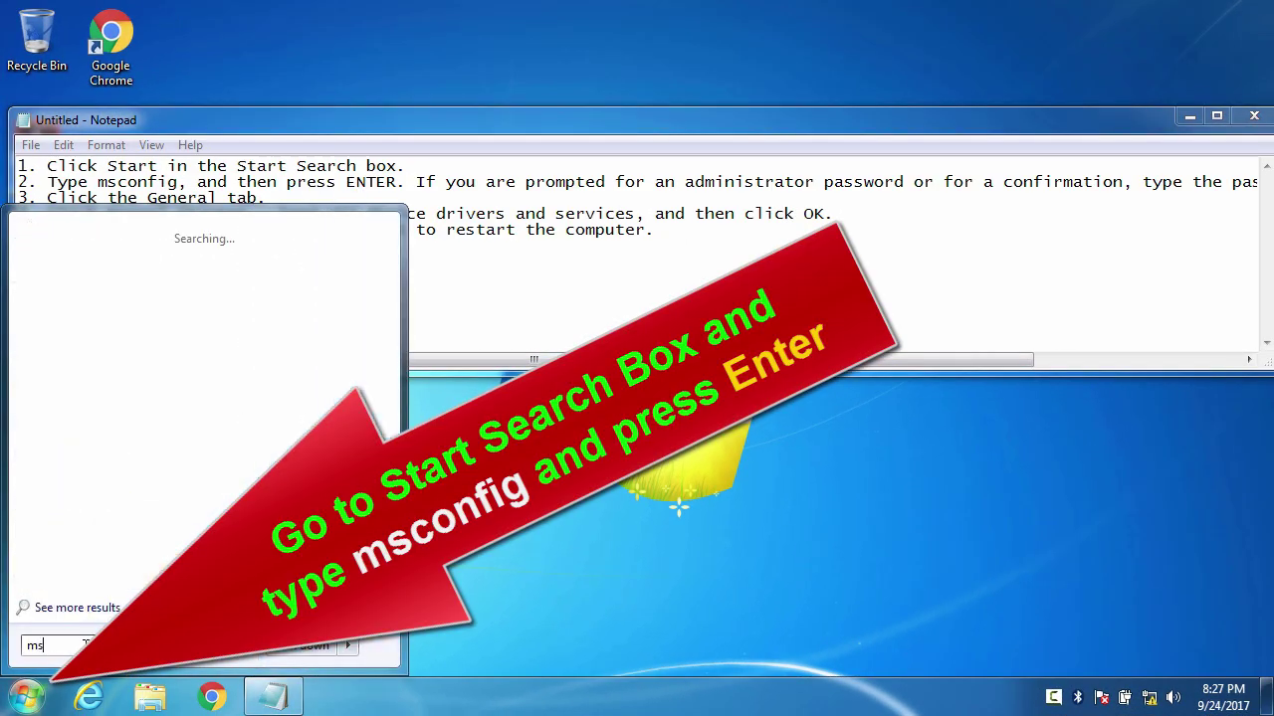
type("confi")
type("g")
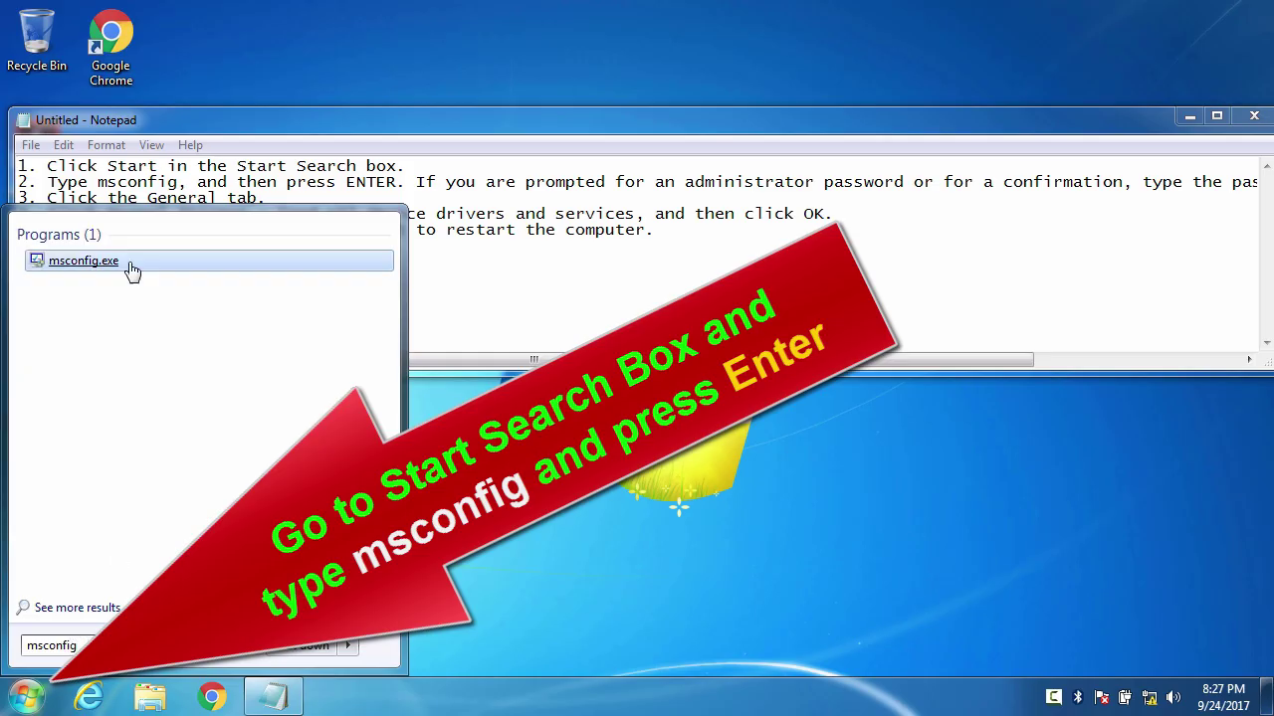
key("Return")
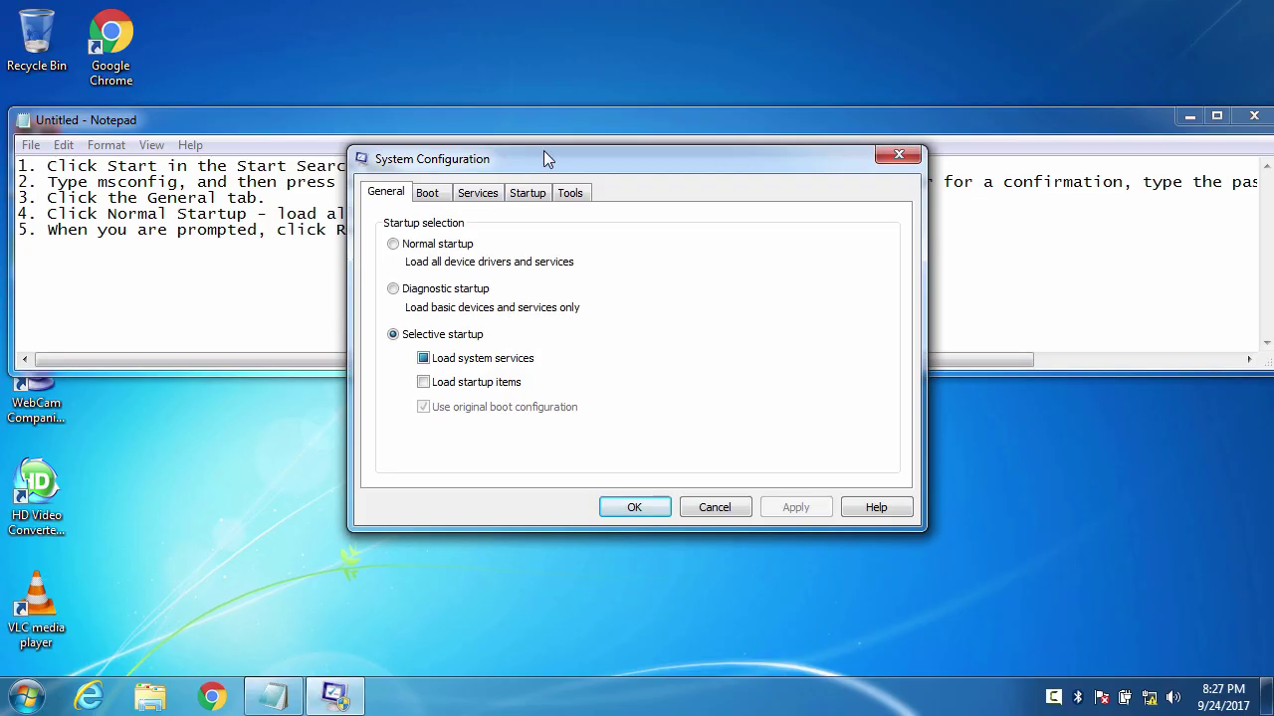
left_click_drag(545, 159, 550, 267)
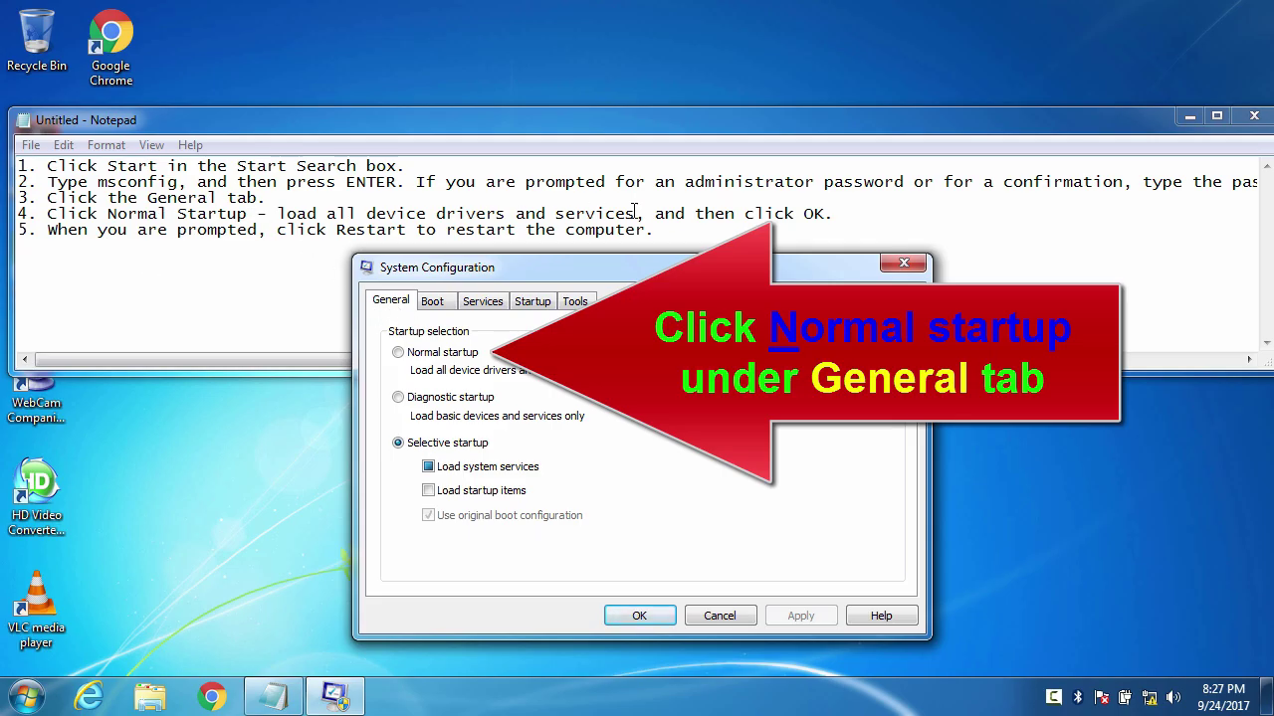
left_click(428, 357)
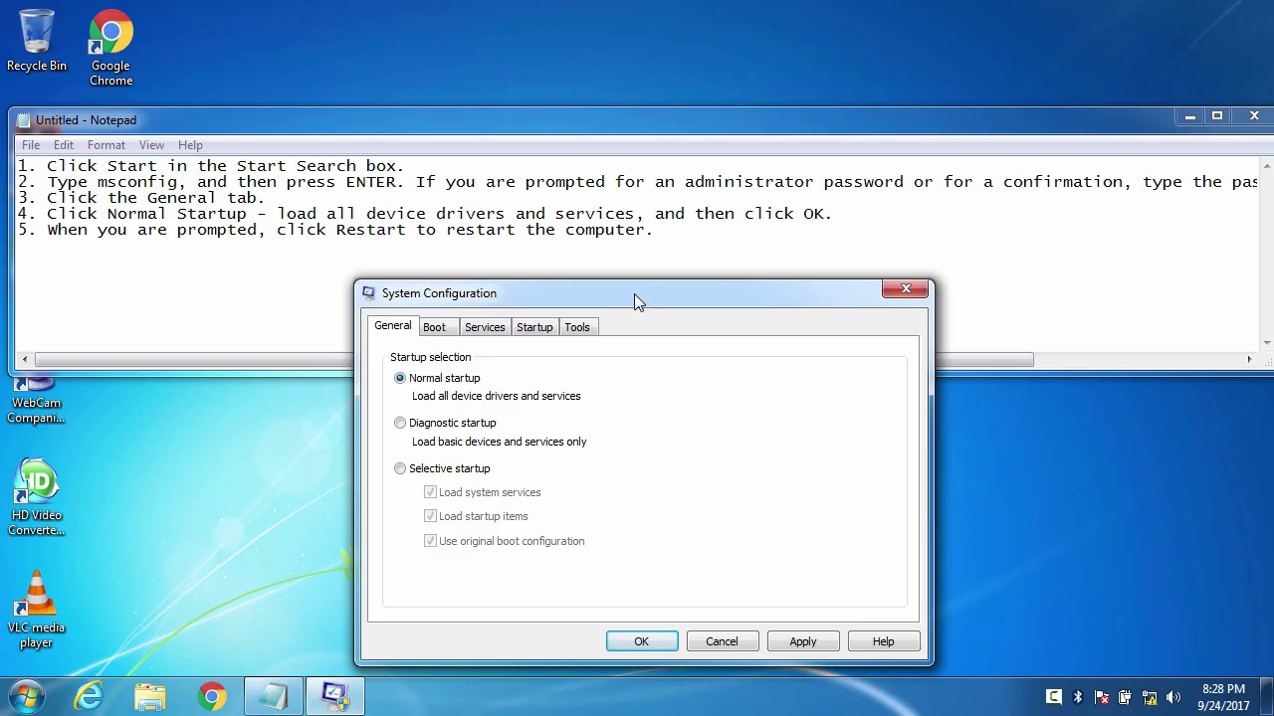
left_click_drag(612, 293, 606, 180)
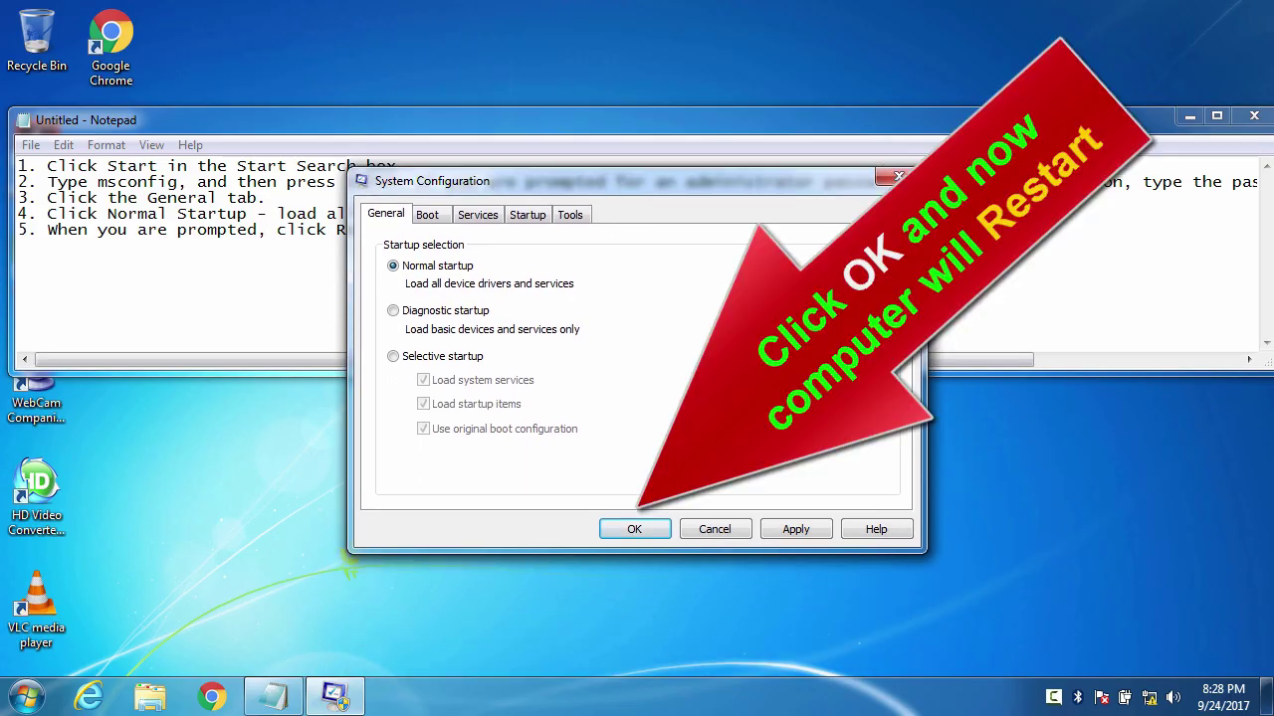
left_click(635, 531)
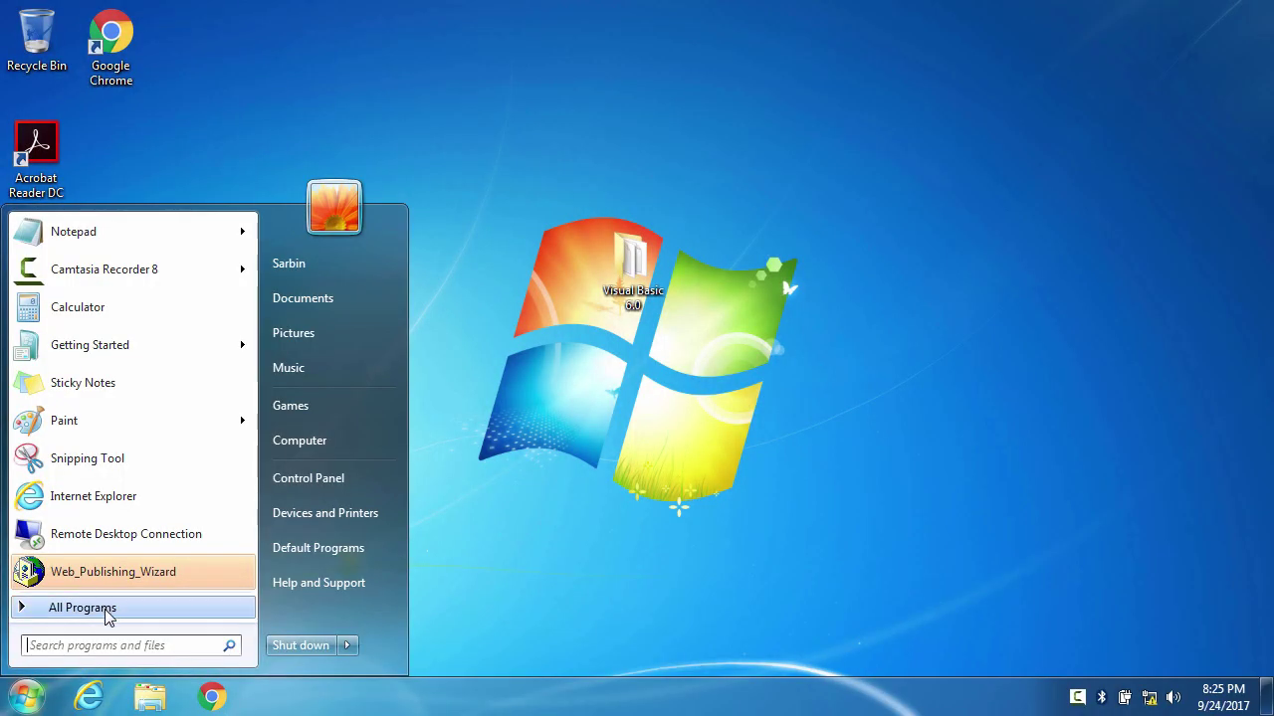
Step: Start Microsoft Visual Basic 6.0 from its folder under All Programs
left_click(107, 609)
left_click_drag(252, 413, 244, 525)
left_click(166, 472)
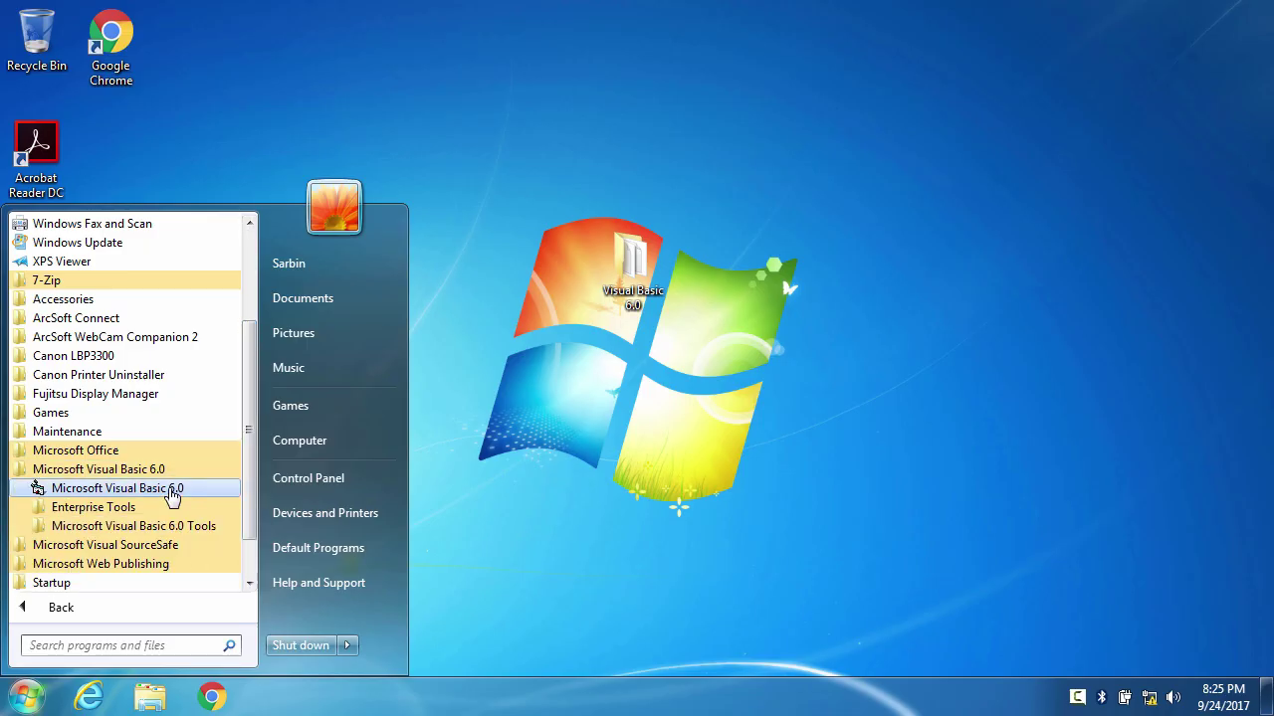
left_click(170, 489)
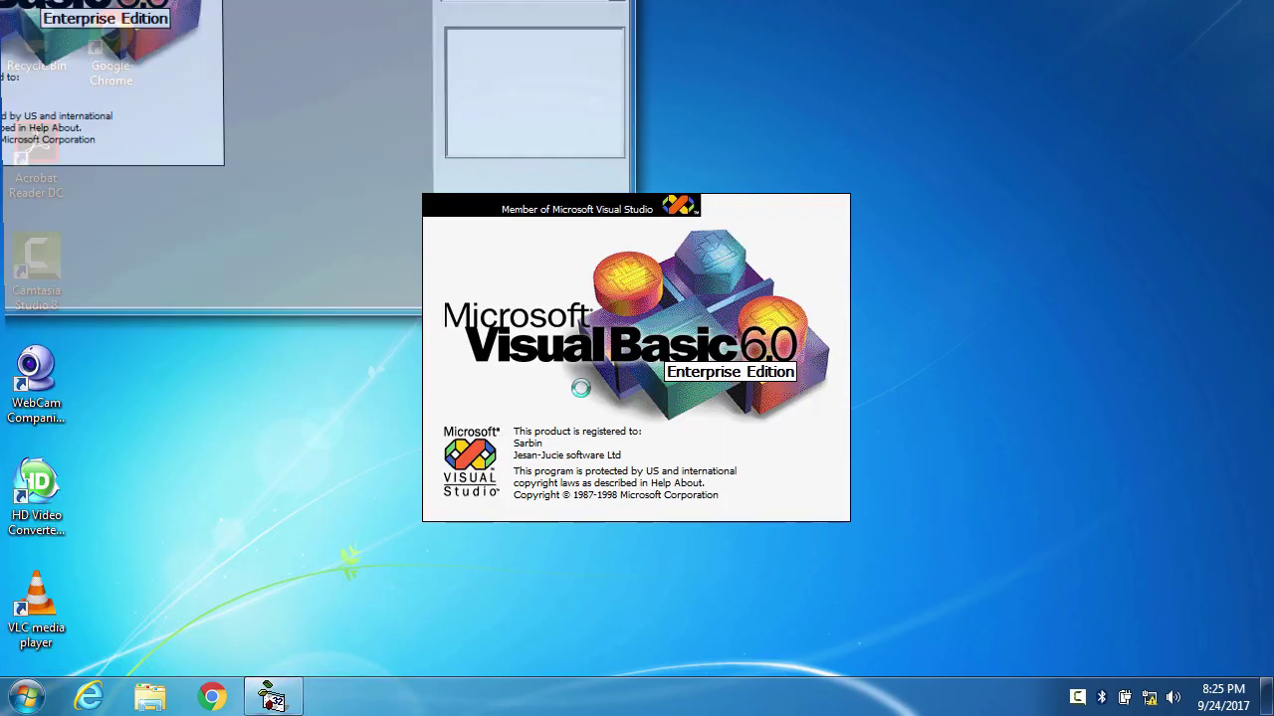